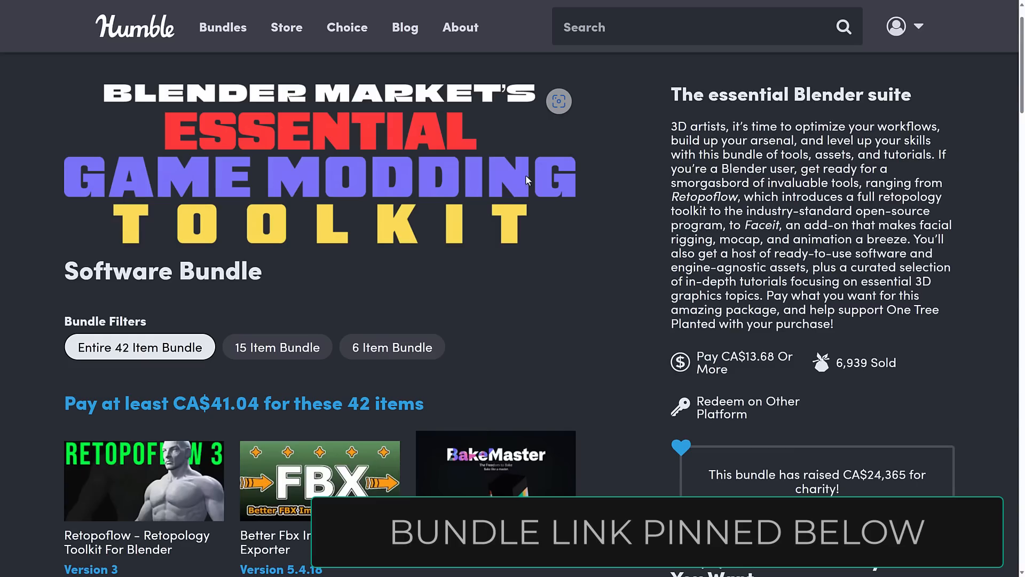
- Look through the 42 items of the Blender Market's Essential Game Modding Toolkit bundle on the Humble page
scroll(544, 342, "down", 2)
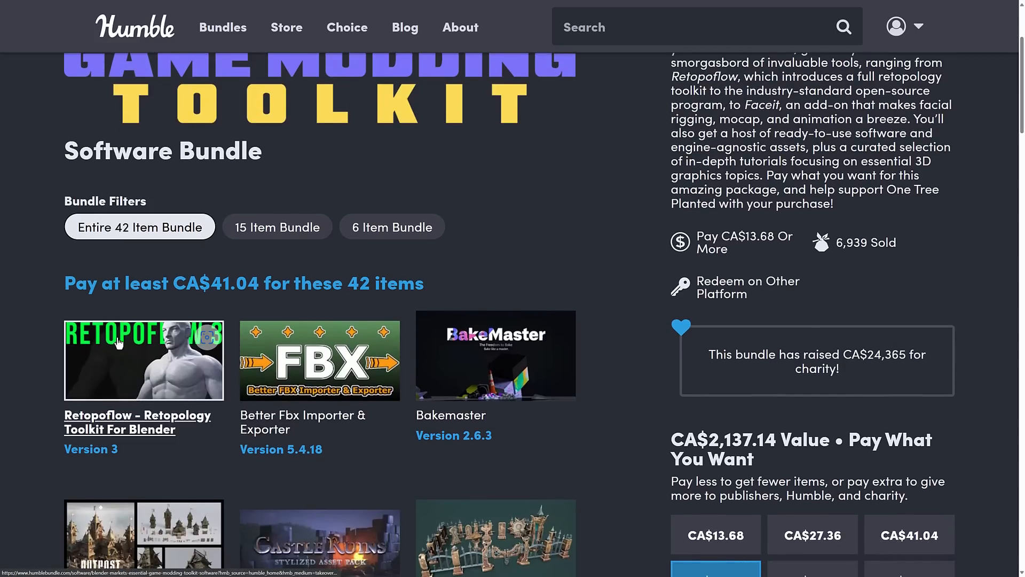
scroll(473, 336, "down", 3)
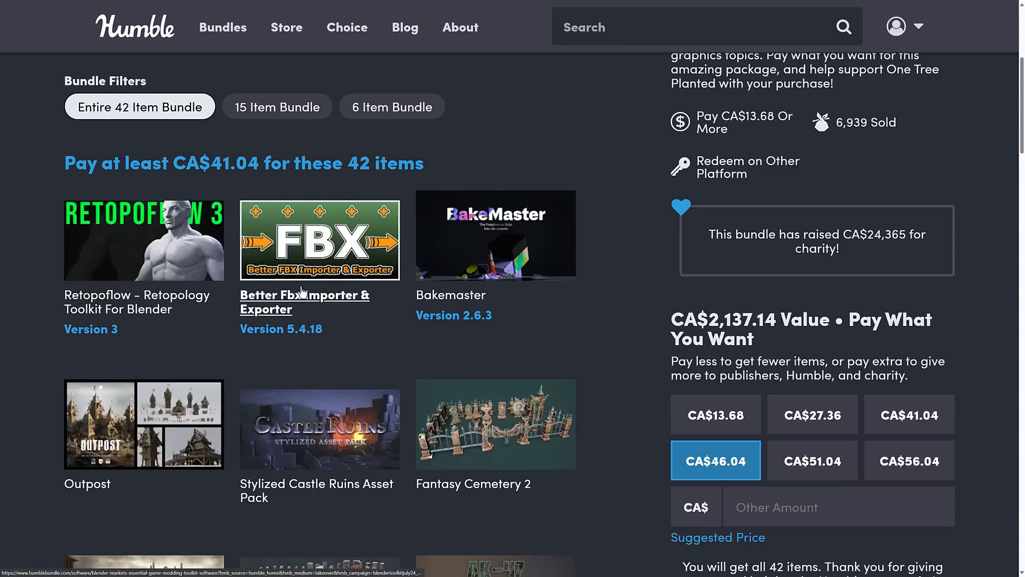
scroll(617, 321, "down", 5)
scroll(617, 322, "down", 17)
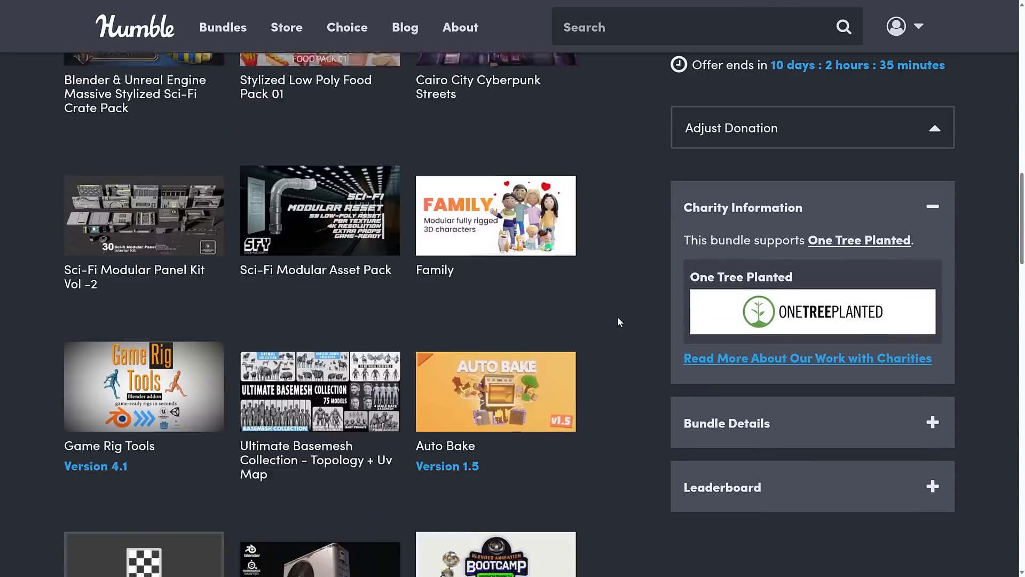
scroll(617, 321, "down", 17)
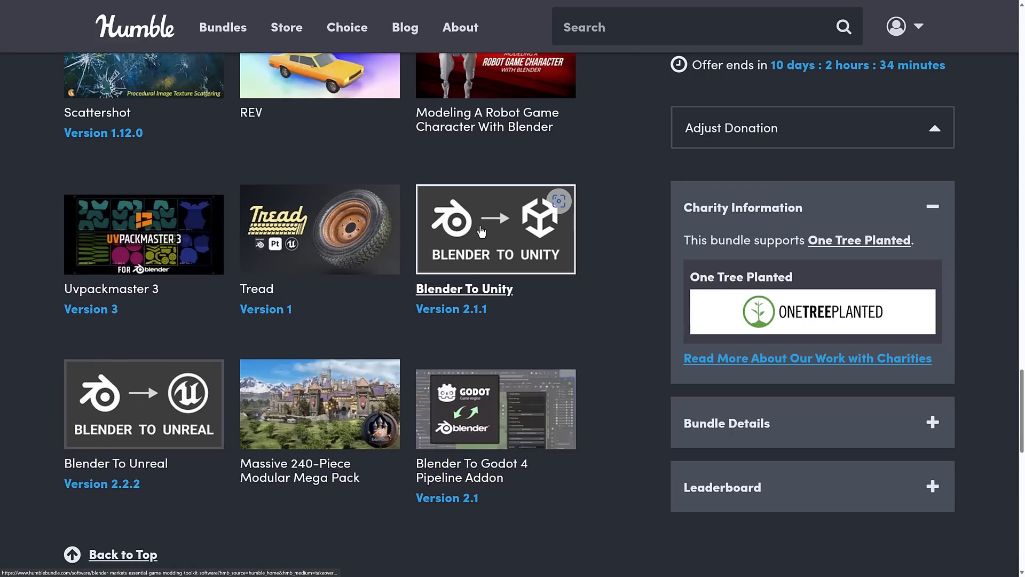
scroll(481, 231, "up", 5)
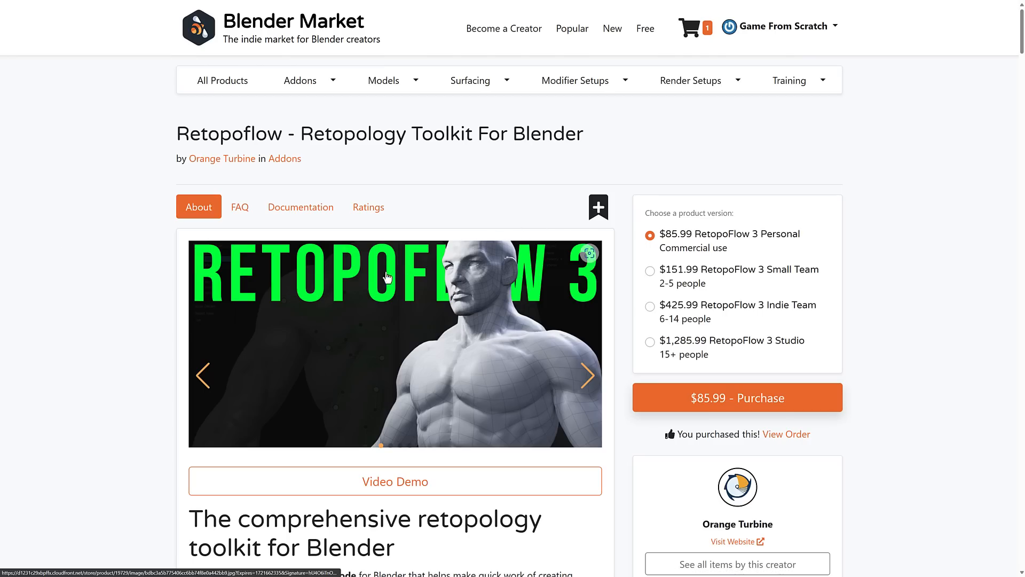
- Switch to Blender and view the available versions in the RetopoFlow Updater System, closing it without installing anything
key("alt+Tab")
key("alt+Tab")
key("alt+Tab")
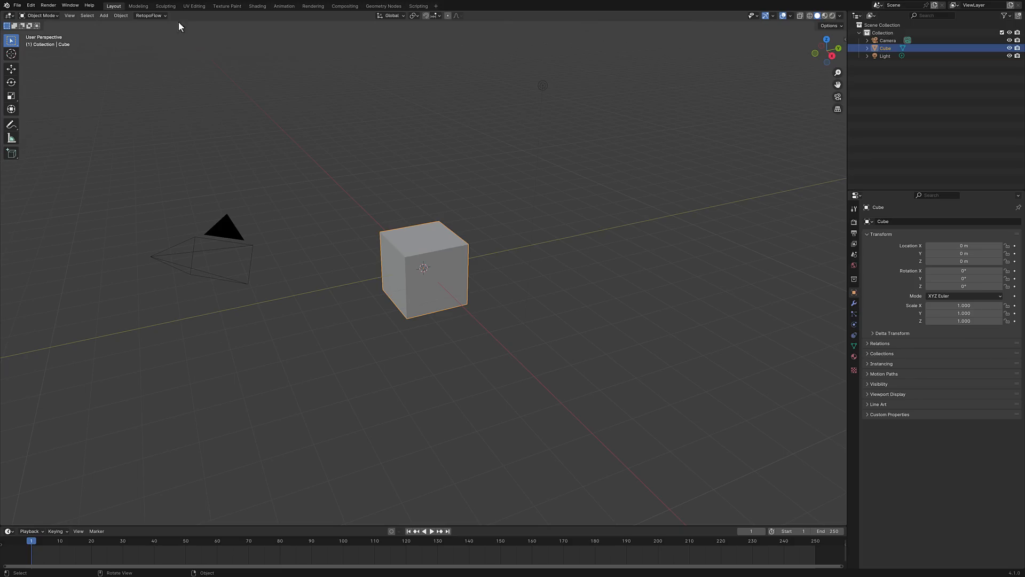
left_click(161, 17)
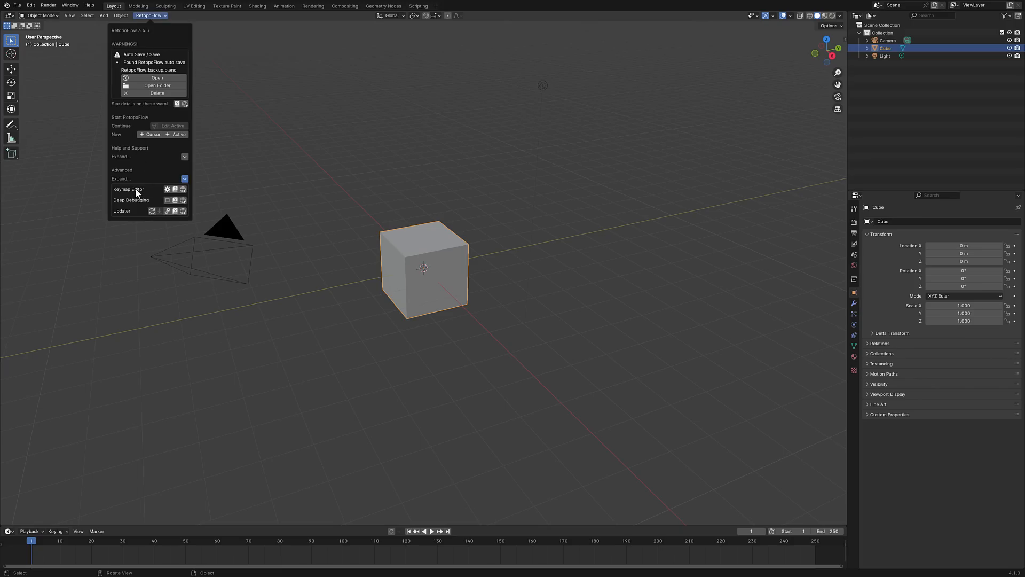
left_click(167, 210)
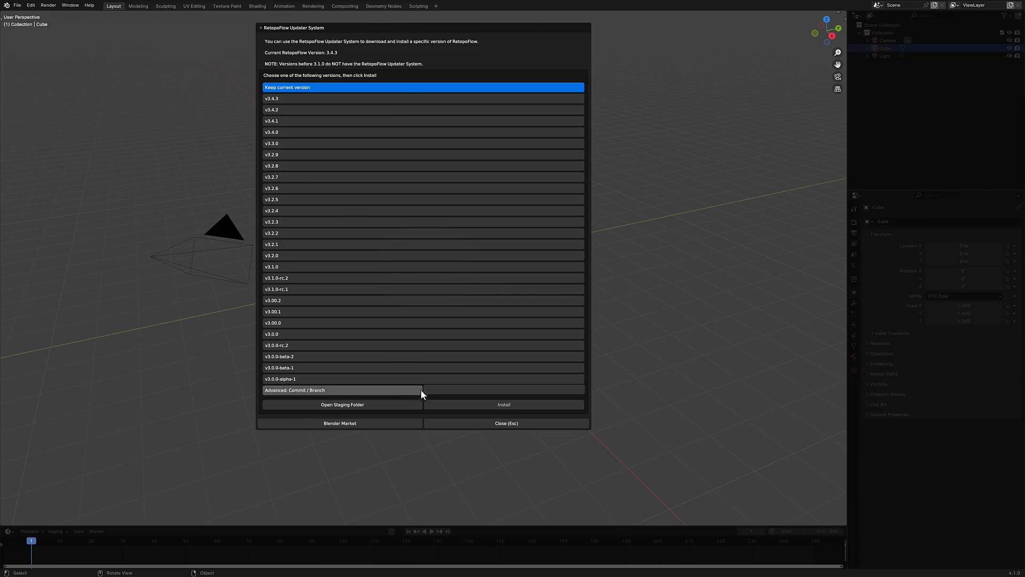
left_click(487, 425)
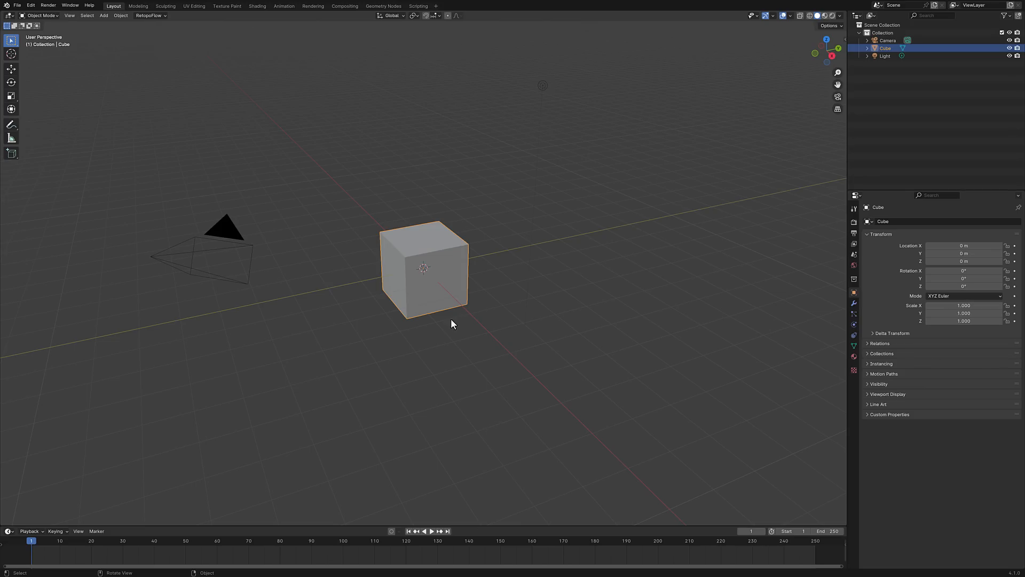
- Delete the default cube and add a Monkey mesh in its place
key("x")
left_click(469, 249)
middle_click_drag(469, 248, 524, 291)
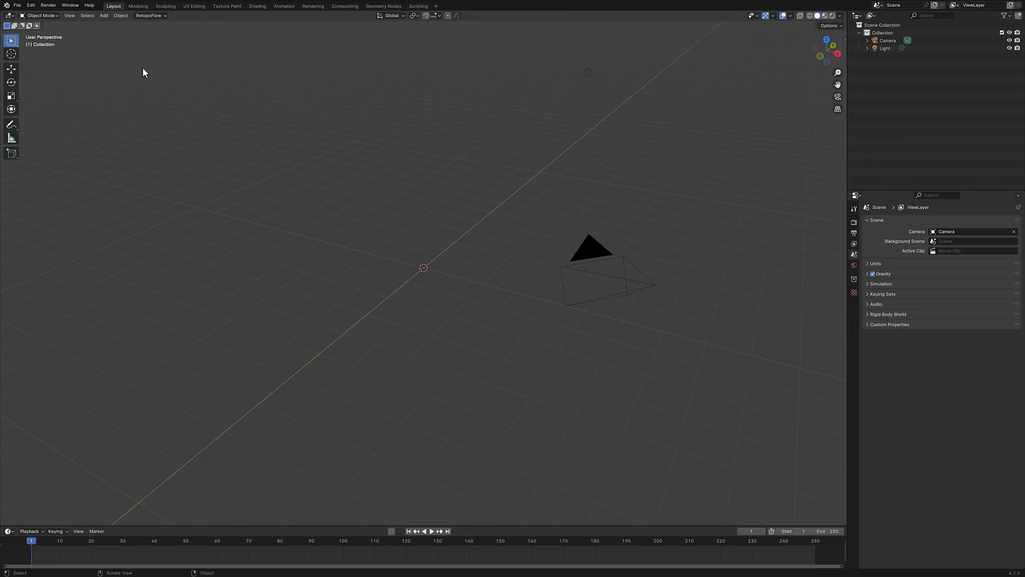
left_click(103, 15)
mouse_move(111, 26)
left_click(186, 95)
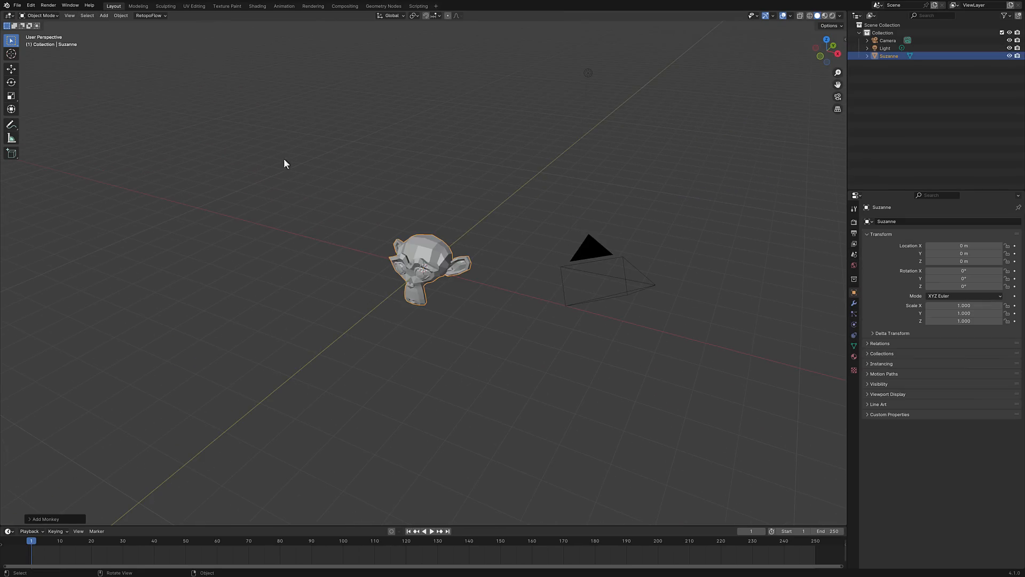
- Add a Subdivision Surface modifier to the monkey head
left_click(854, 303)
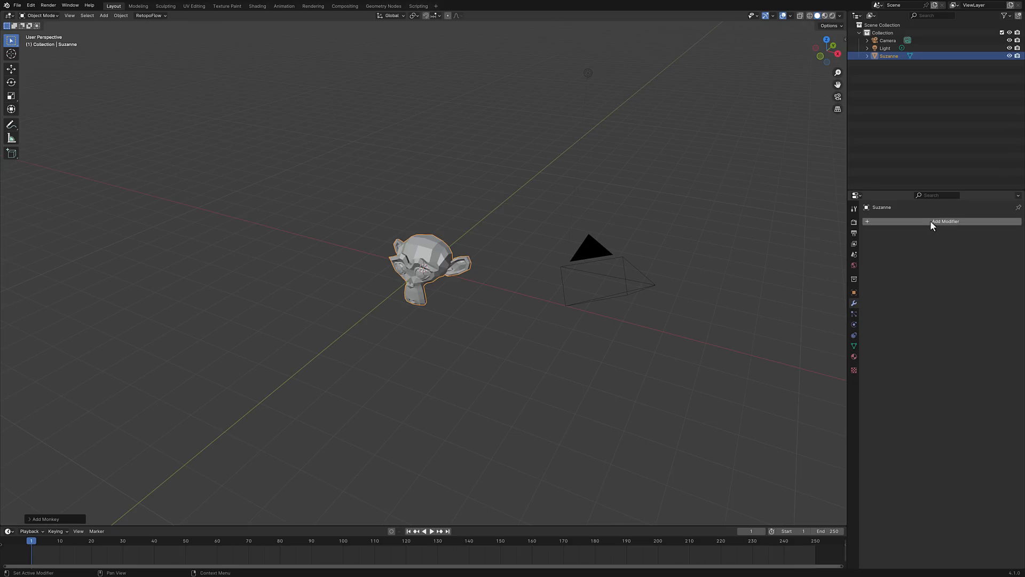
left_click(936, 220)
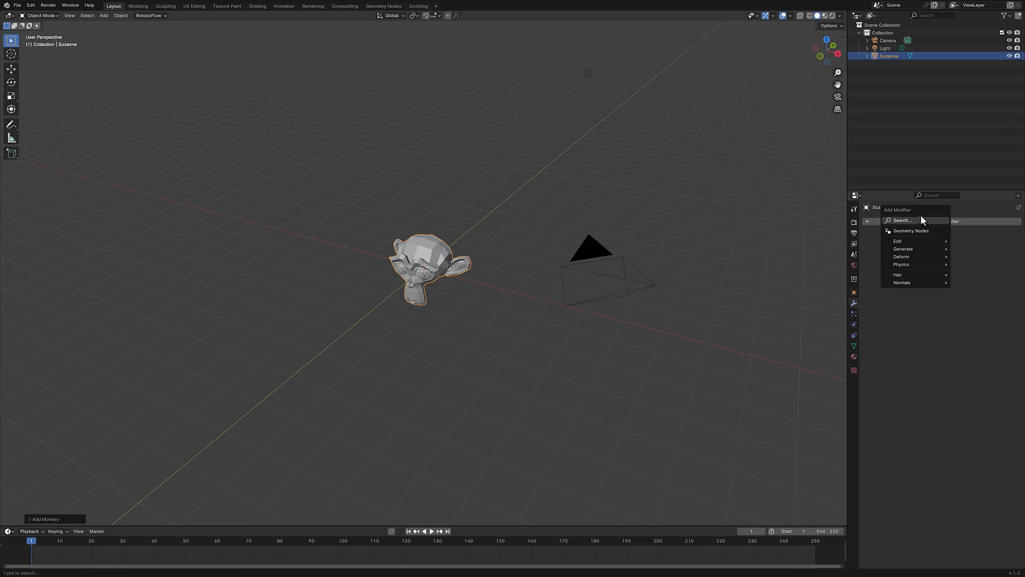
left_click(903, 221)
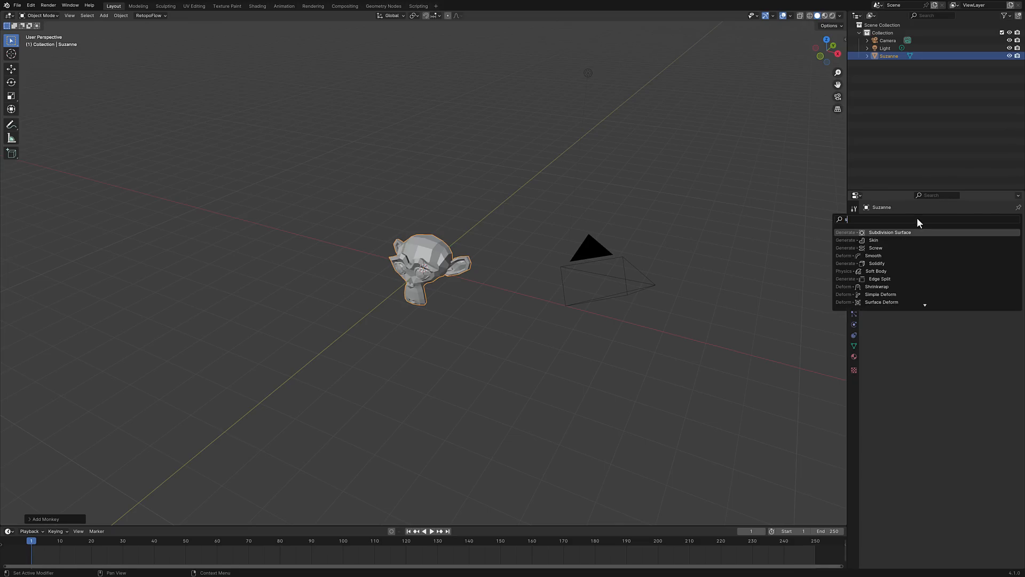
type("sub")
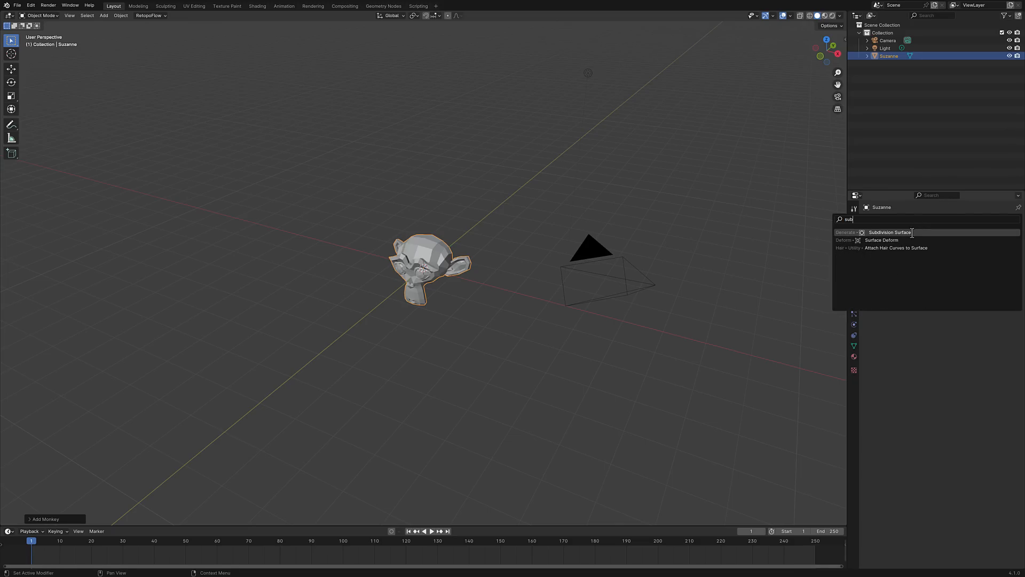
left_click(912, 233)
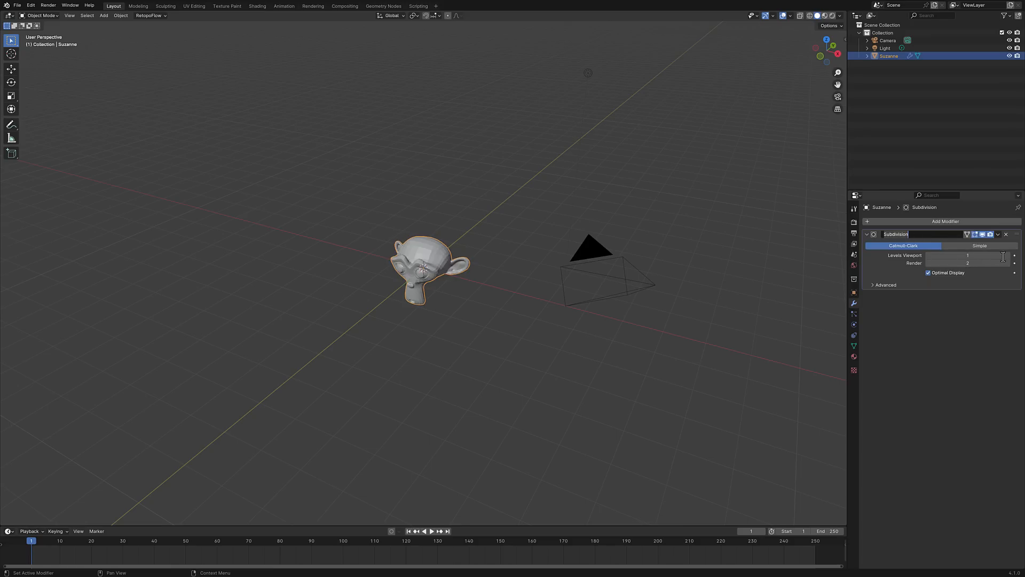
- Set the Subdivision modifier's viewport and render levels both to 4
left_click(967, 255)
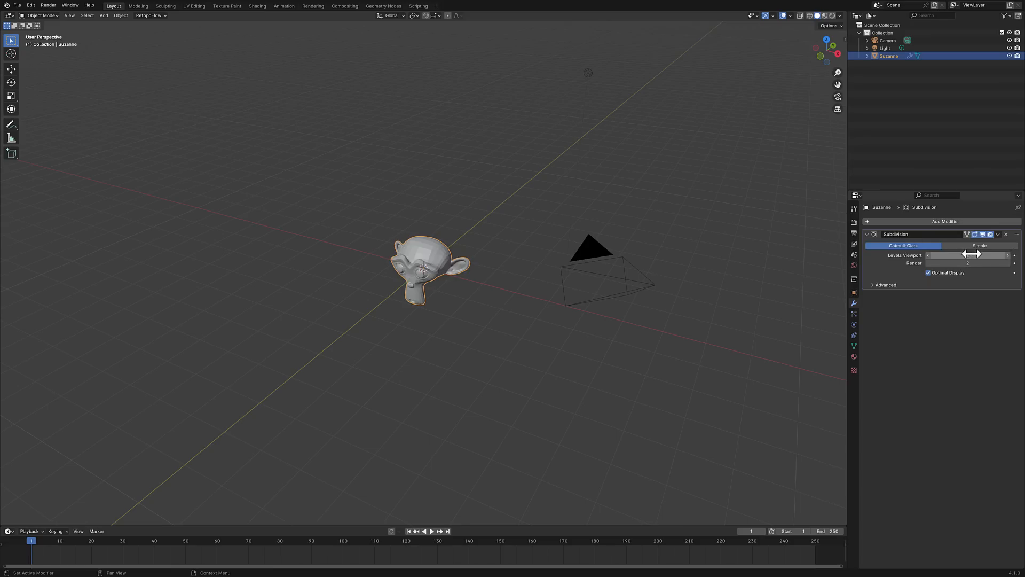
left_click(1008, 256)
left_click(1008, 256)
left_click(1009, 256)
left_click(1008, 263)
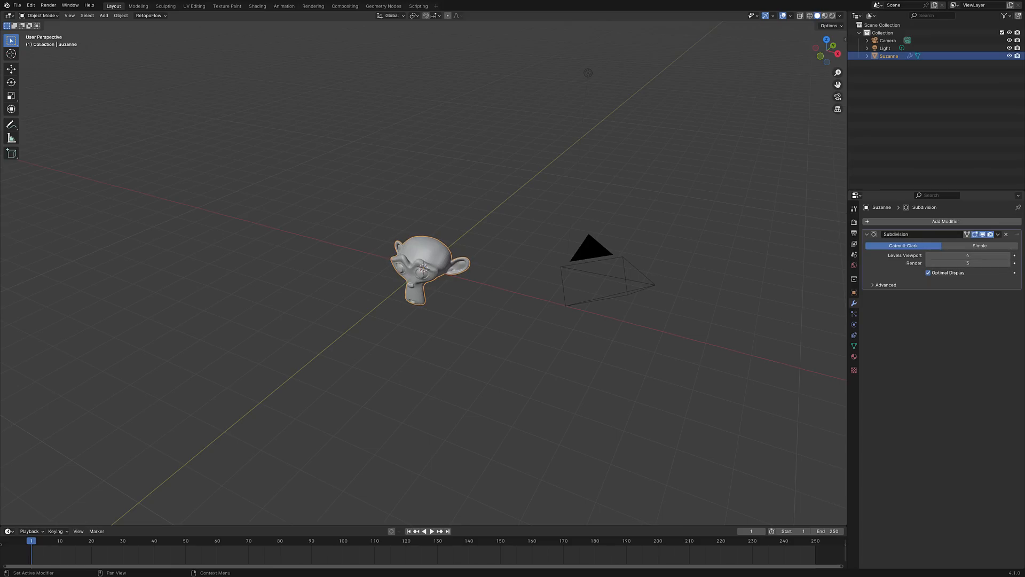
left_click(1008, 264)
- Apply the Subdivision modifier to the monkey mesh
scroll(540, 286, "up", 7)
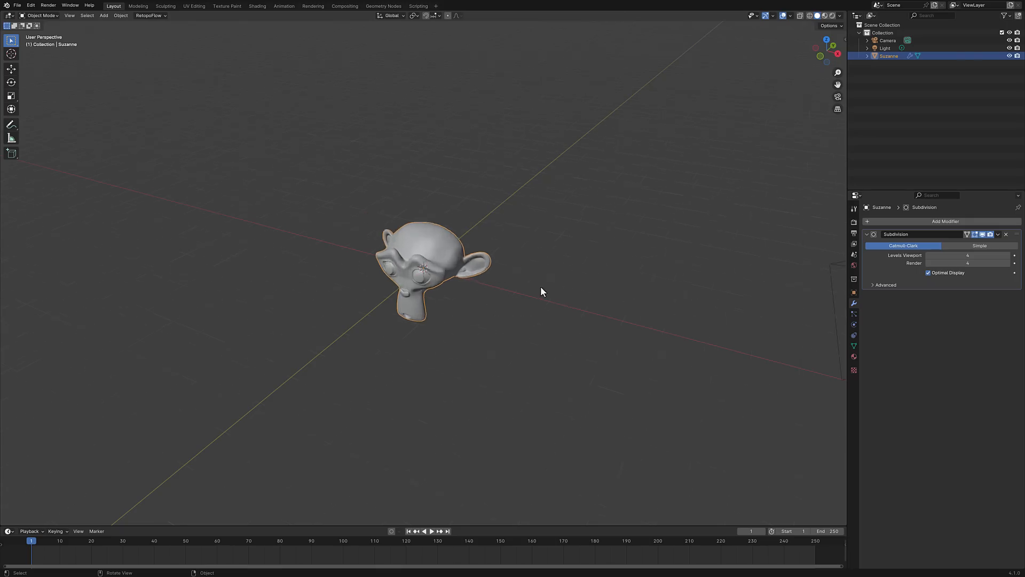
middle_click_drag(504, 270, 512, 318)
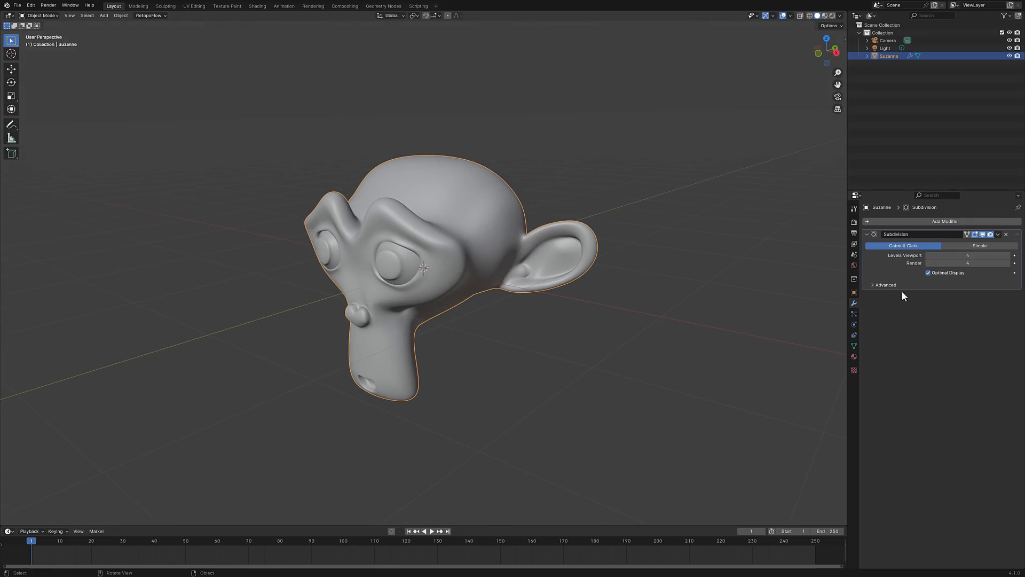
left_click(996, 235)
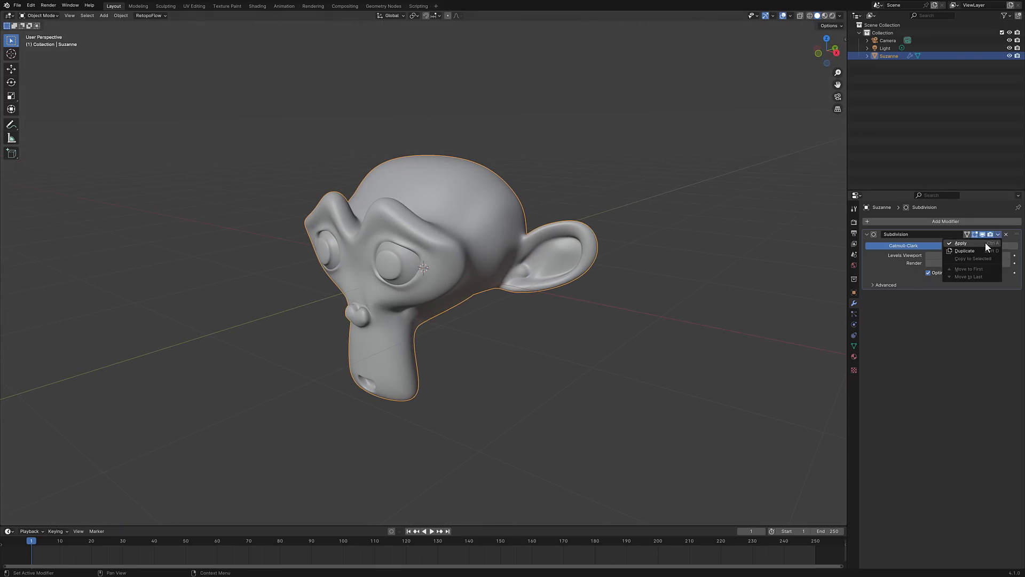
left_click(984, 242)
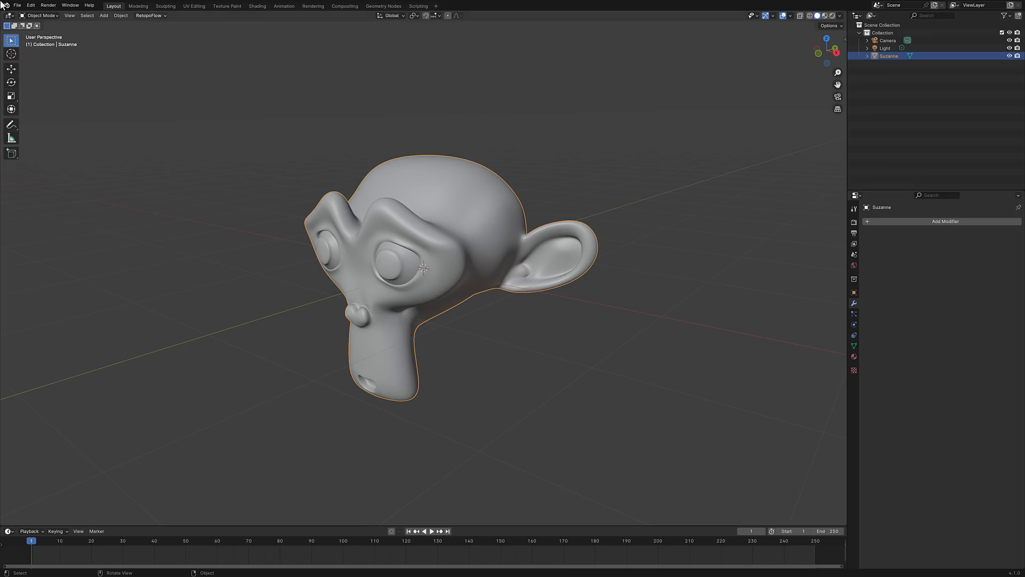
- Review how RetopoFlow is installed from retopoflow_v3.4.3_HB.zip in the add-on preferences, and leave without installing it
left_click(30, 5)
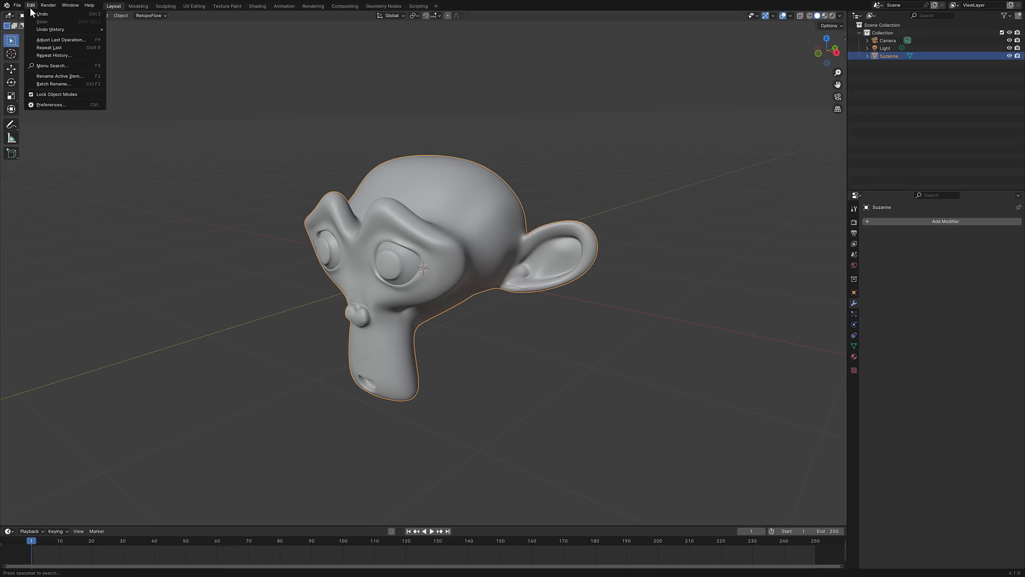
left_click(44, 102)
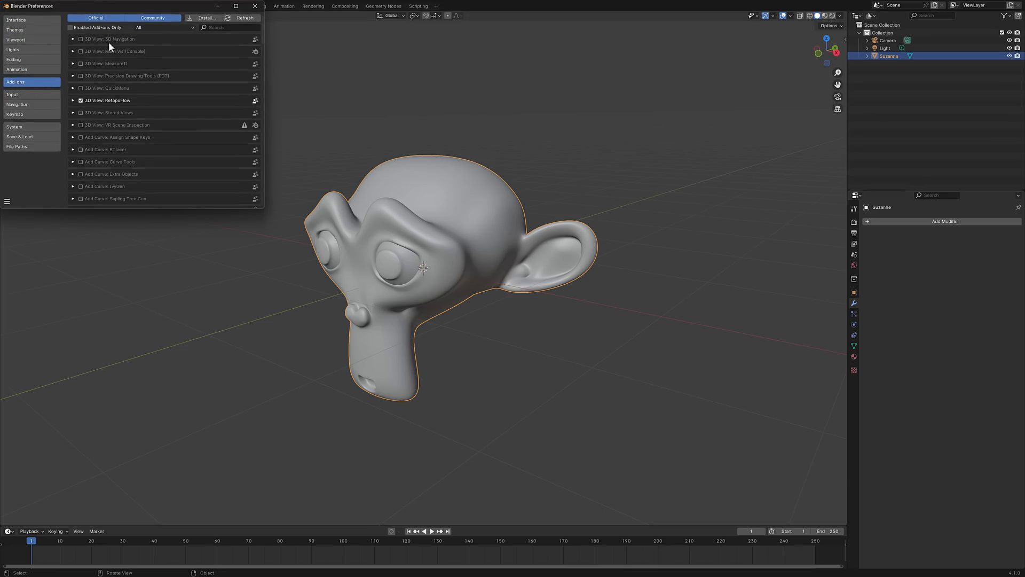
left_click(203, 18)
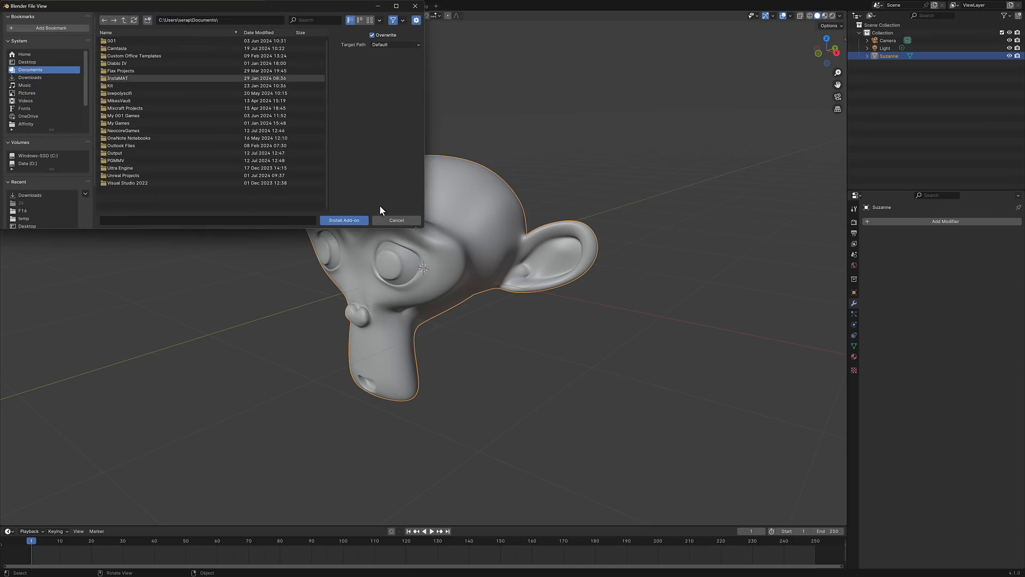
left_click(29, 77)
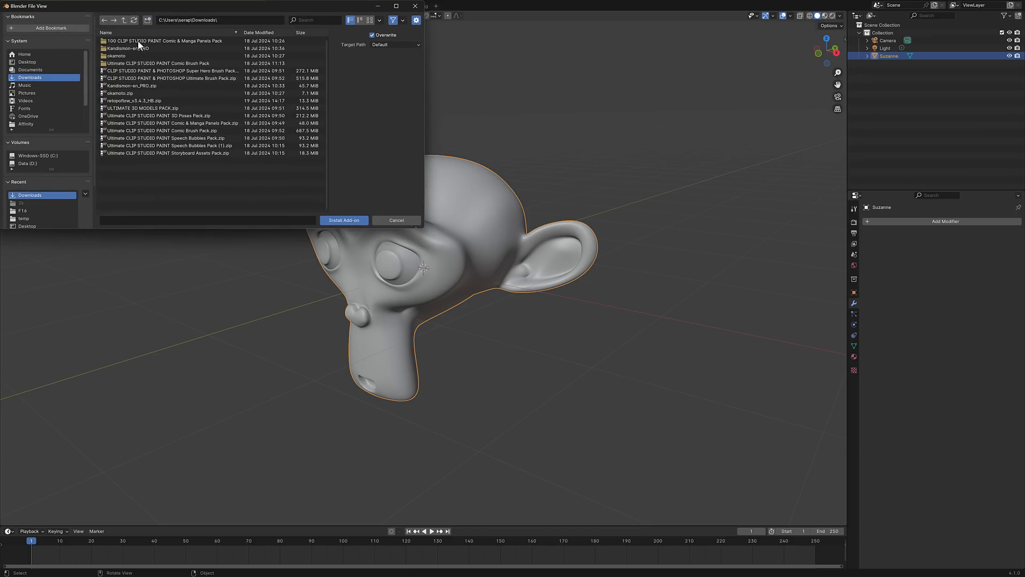
left_click(134, 100)
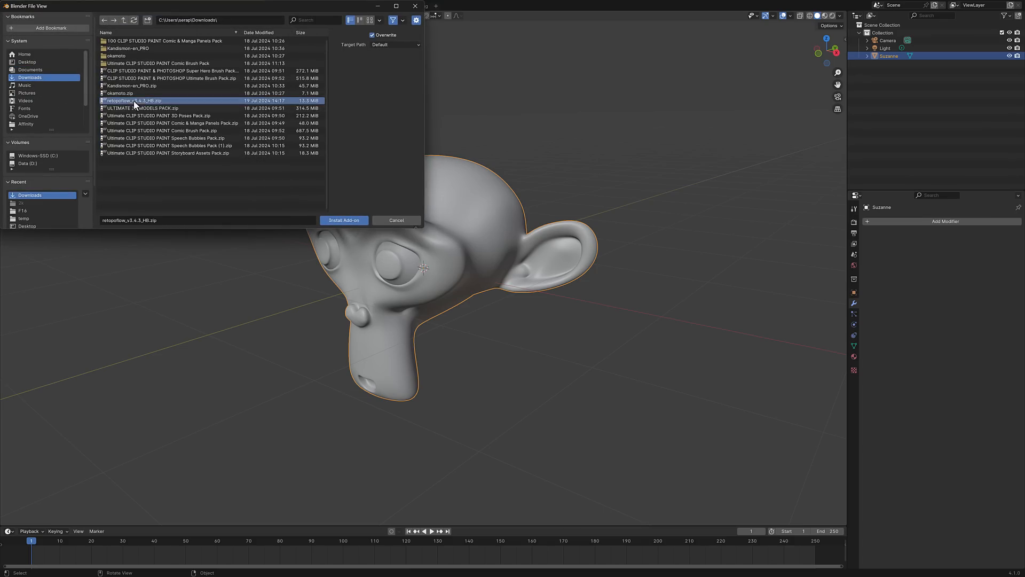
left_click(397, 220)
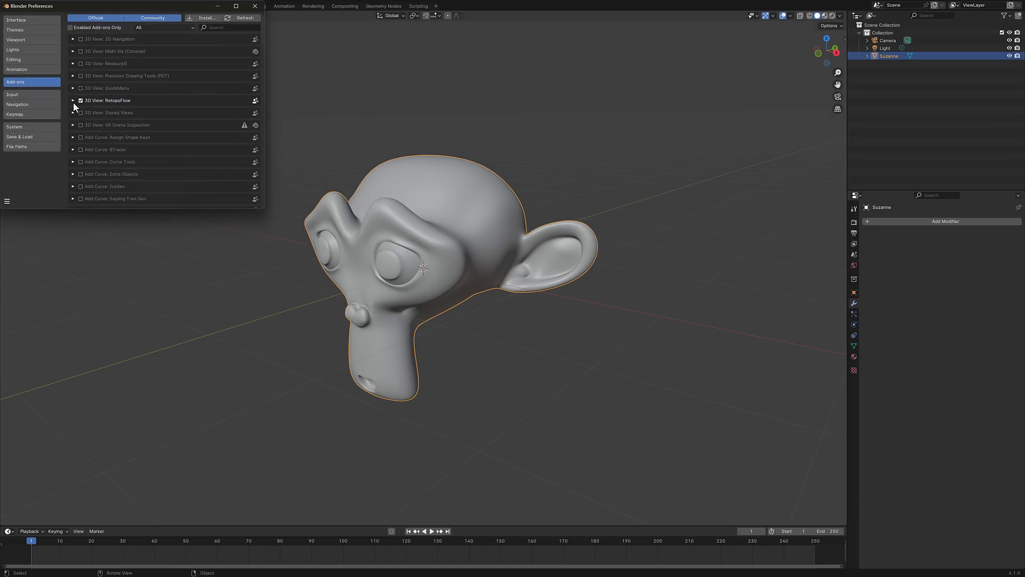
left_click(255, 6)
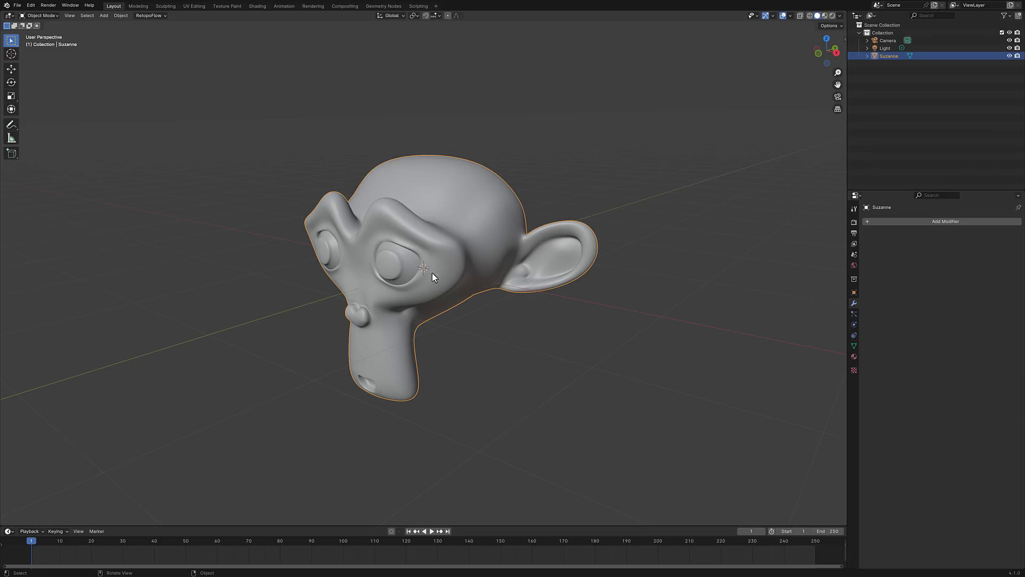
- Start a new RetopoFlow retopology mesh from the active monkey object and enable X symmetry
left_click(155, 16)
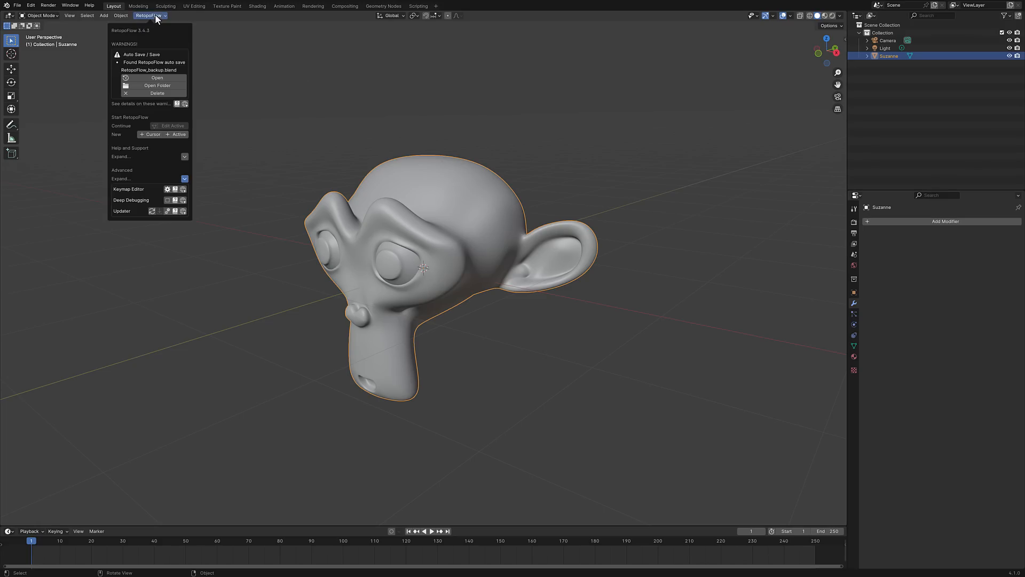
left_click(176, 134)
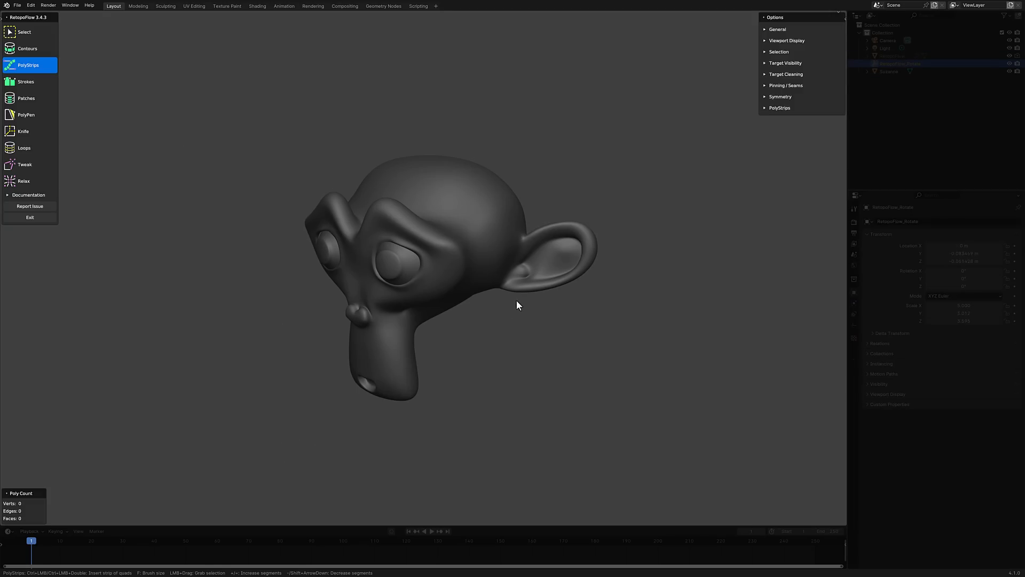
middle_click_drag(517, 300, 539, 299)
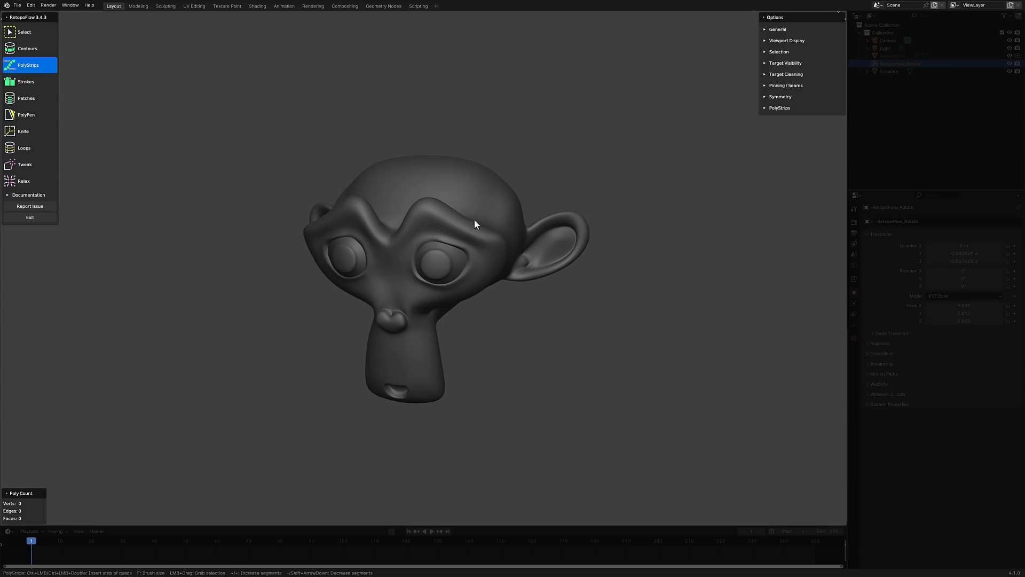
left_click(763, 96)
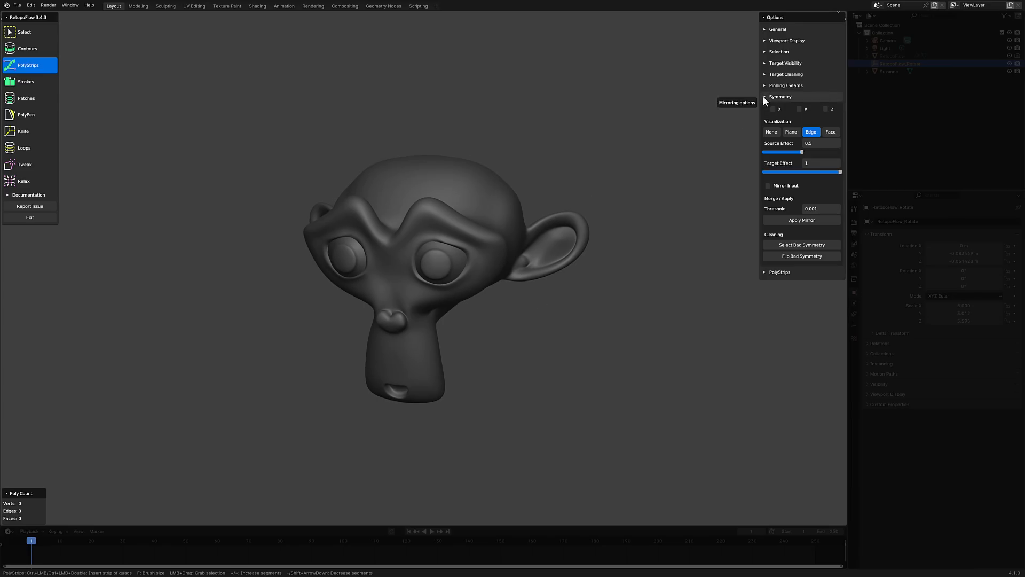
left_click(772, 109)
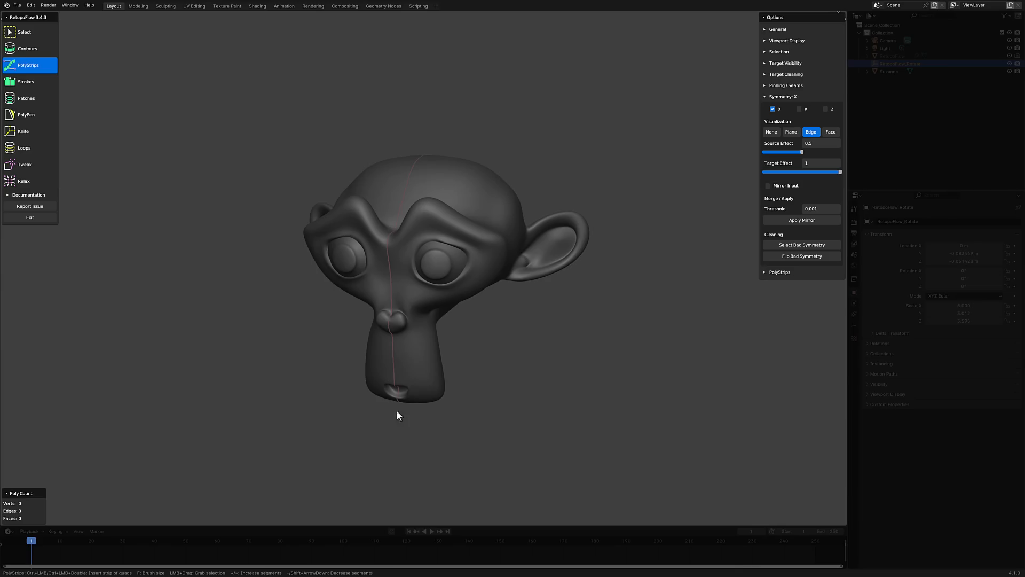
middle_click_drag(466, 439, 347, 350)
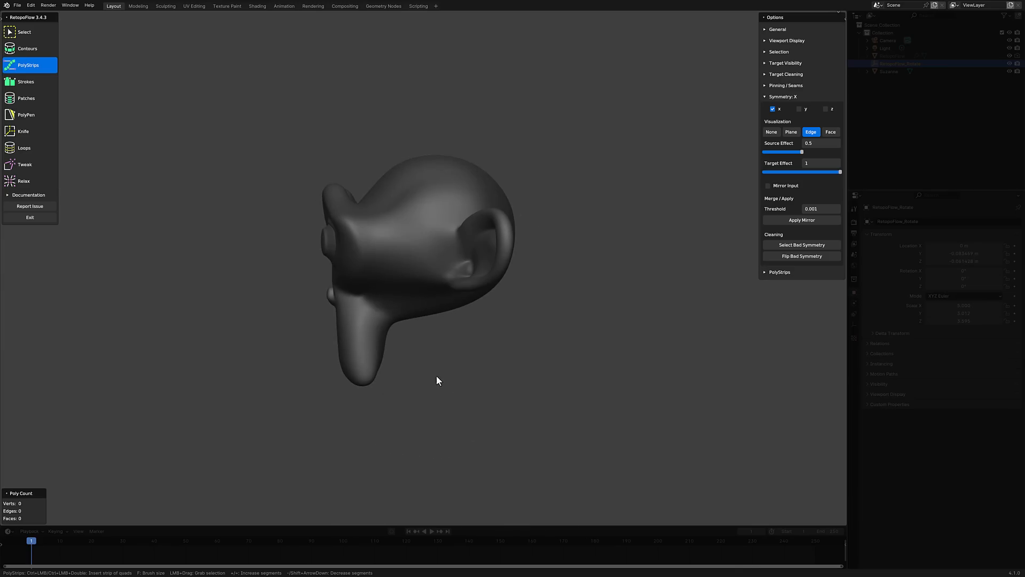
- Use Contours to wrap several mirrored edge rings around the monkey's muzzle, from below the nose down to the chin
middle_click_drag(436, 375, 507, 370)
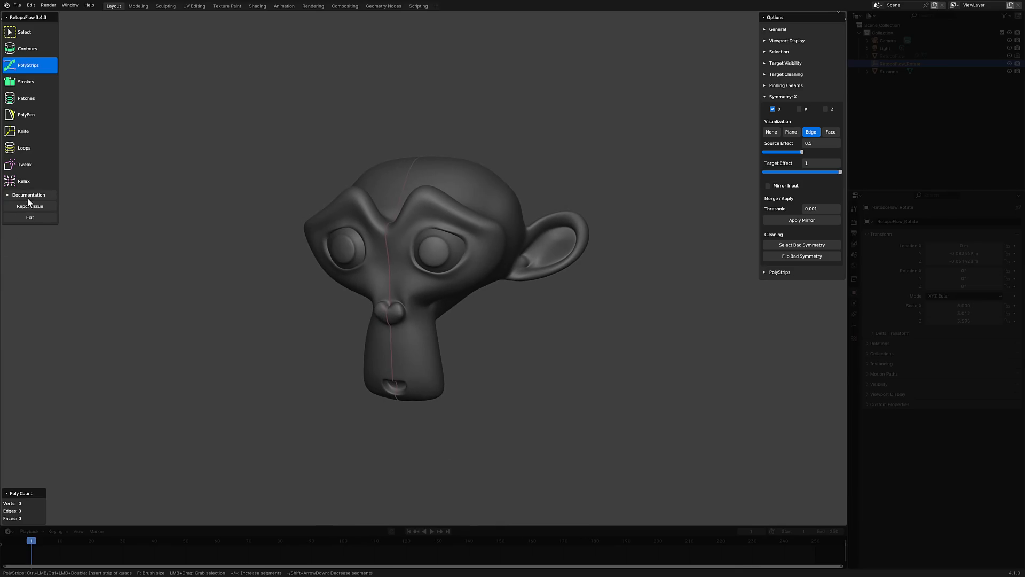
left_click(28, 48)
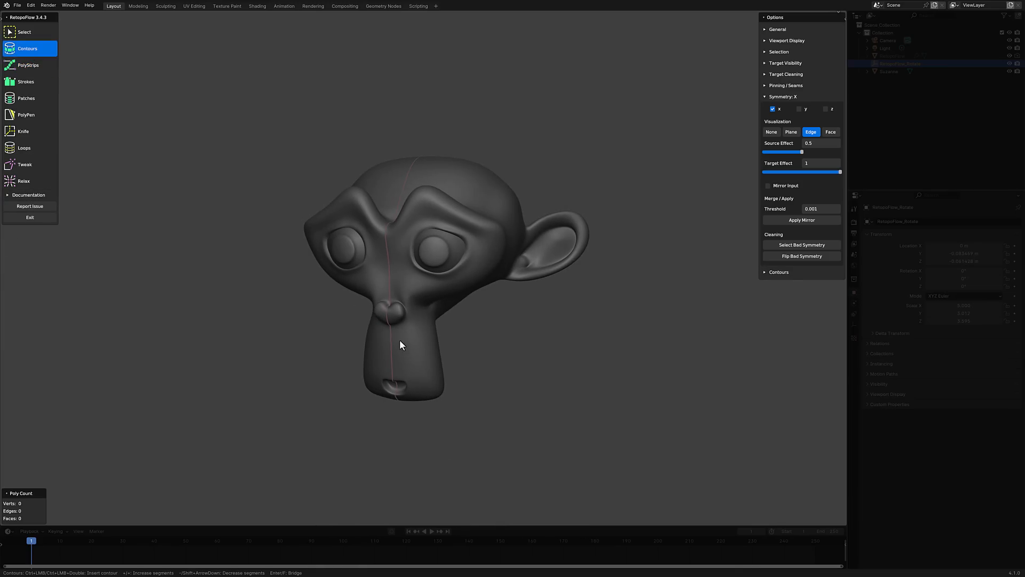
middle_click_drag(392, 342, 426, 337)
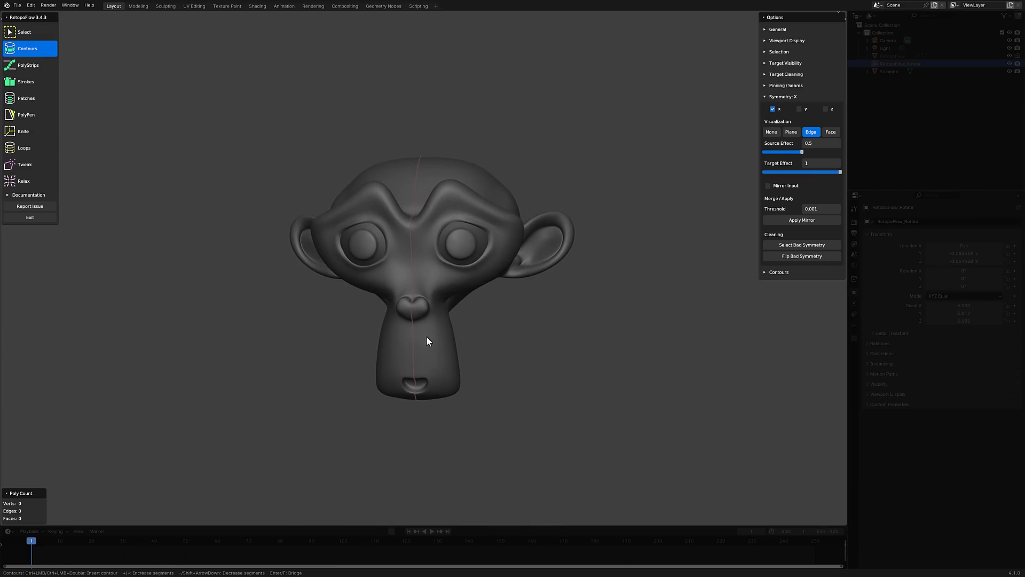
left_click_drag(413, 339, 464, 341)
left_click_drag(414, 361, 486, 361, "ctrl")
mouse_move(430, 375)
left_mouse_down("ctrl")
mouse_move(470, 373)
mouse_move(430, 383)
mouse_move(470, 384)
mouse_move(440, 394)
mouse_move(462, 395)
left_mouse_up("ctrl")
middle_click_drag(500, 395, 406, 312)
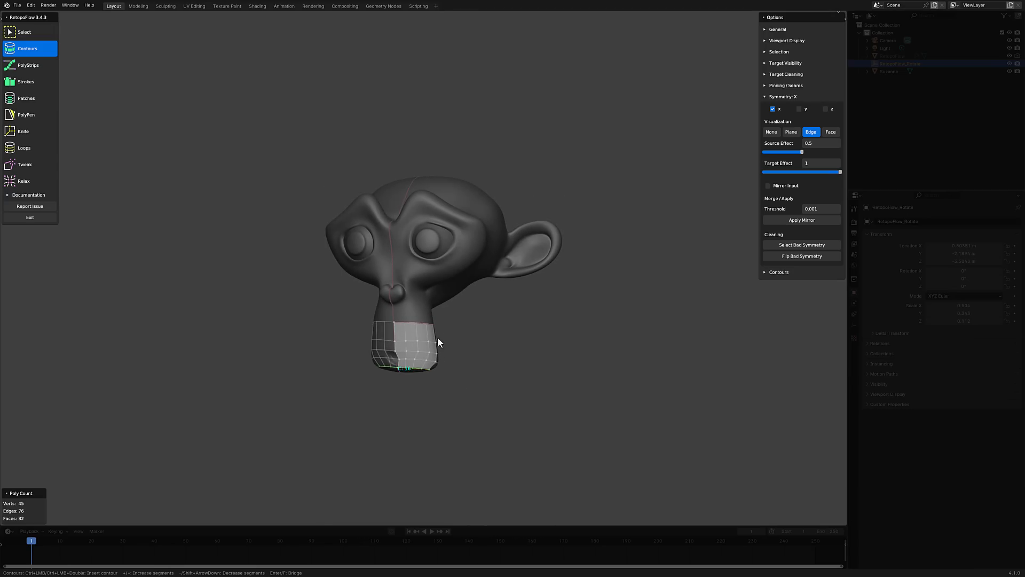
- Build two stacked mirrored quads with PolyPen down the nose bridge, starting on the symmetry line between the eyes
middle_click_drag(444, 329, 380, 285)
scroll(477, 329, "up", 3)
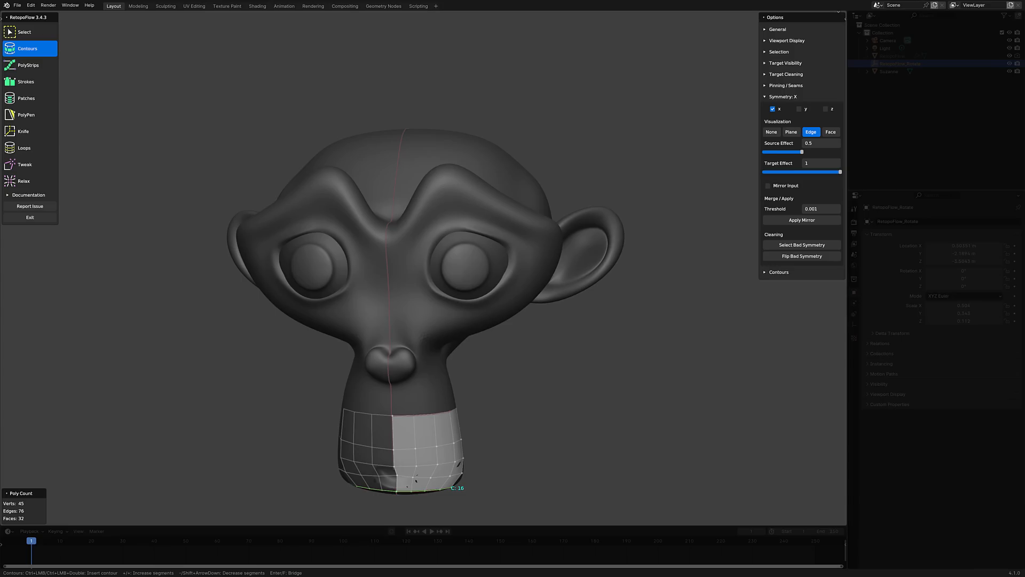
left_click(18, 119)
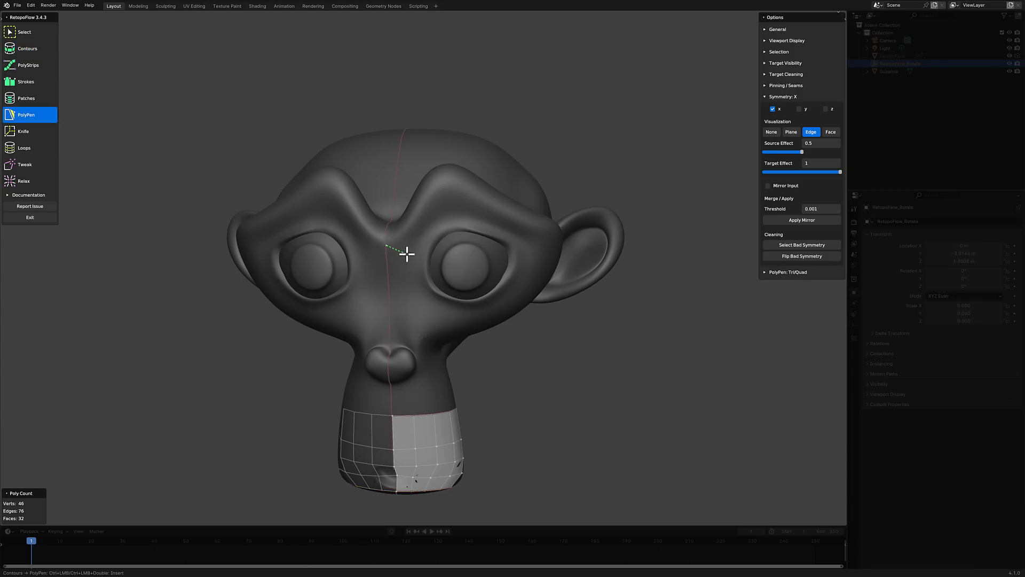
left_click(411, 291)
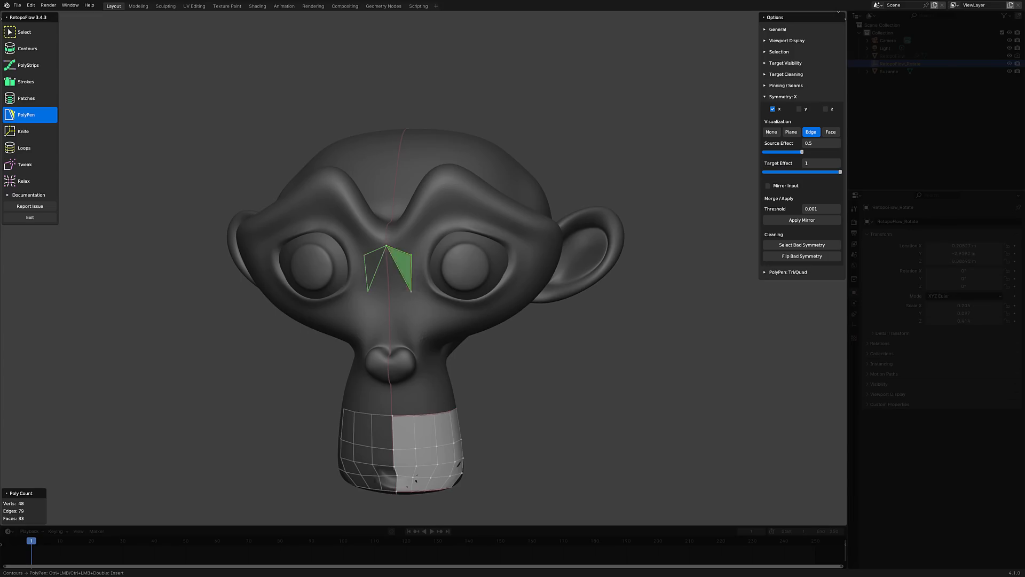
left_click(389, 298)
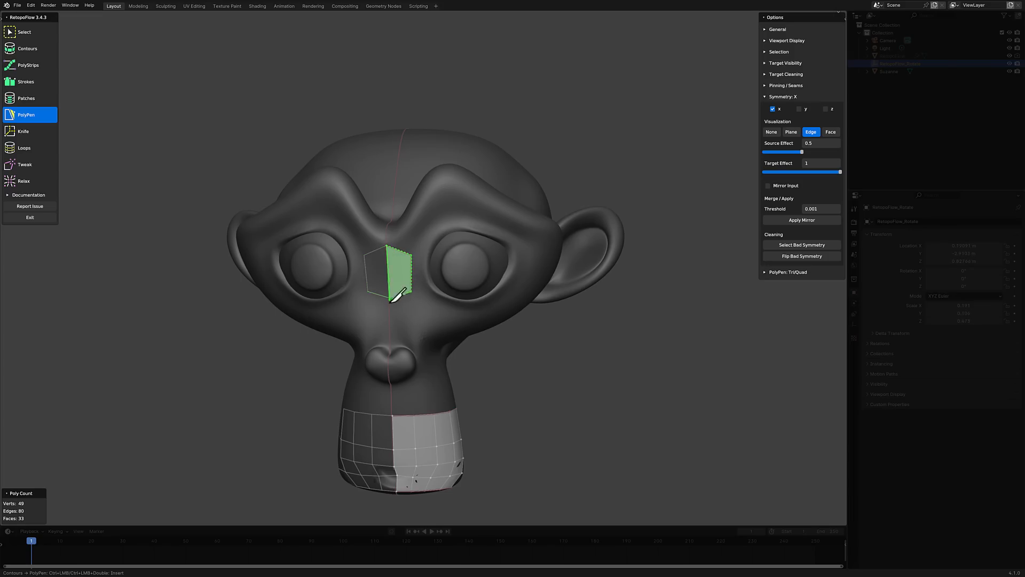
left_click(411, 323)
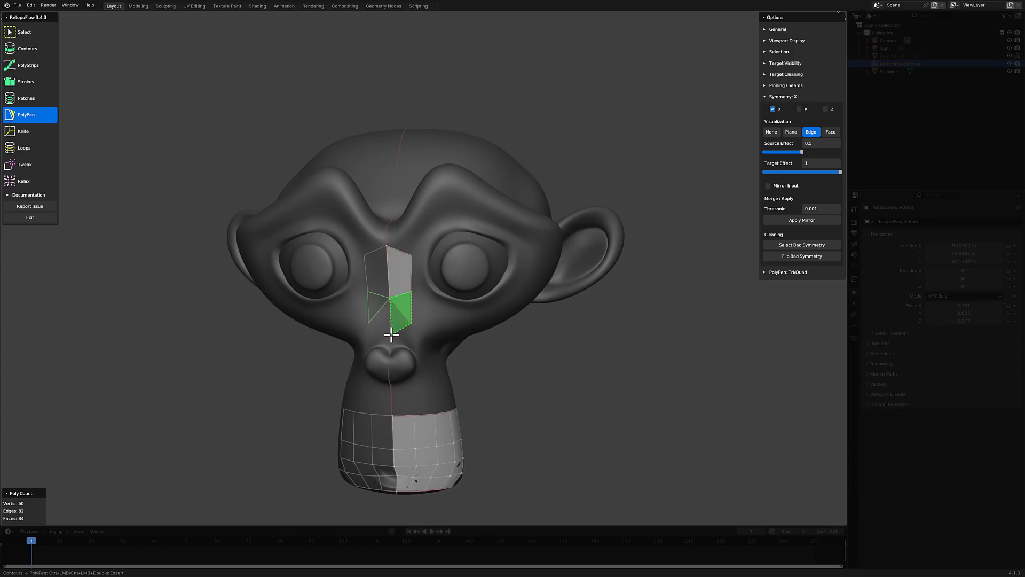
left_click(389, 336)
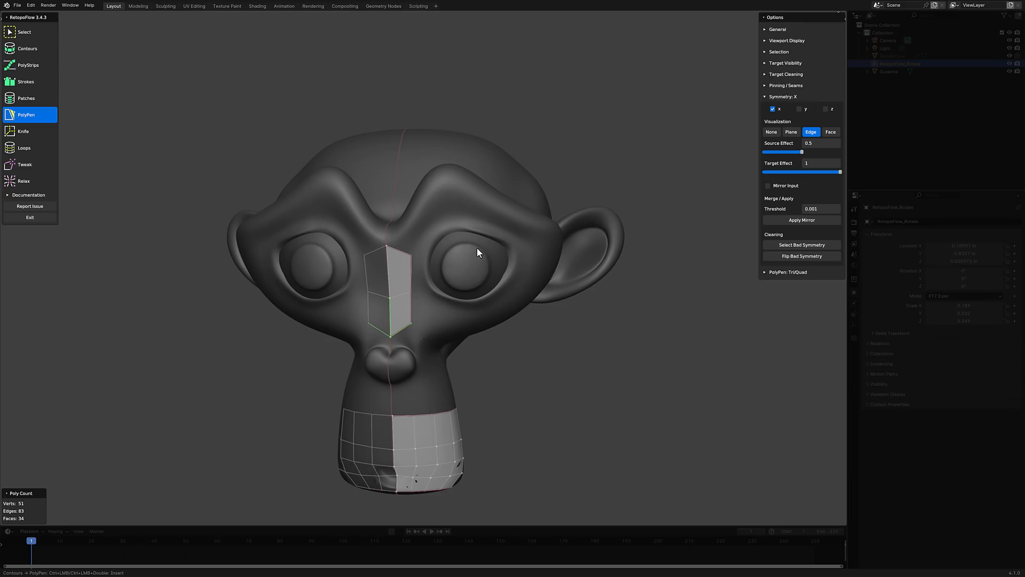
- Lay one PolyStrips strip from the nose bridge up the forehead and another from its upper end sideways across the top of the head
left_click(38, 70)
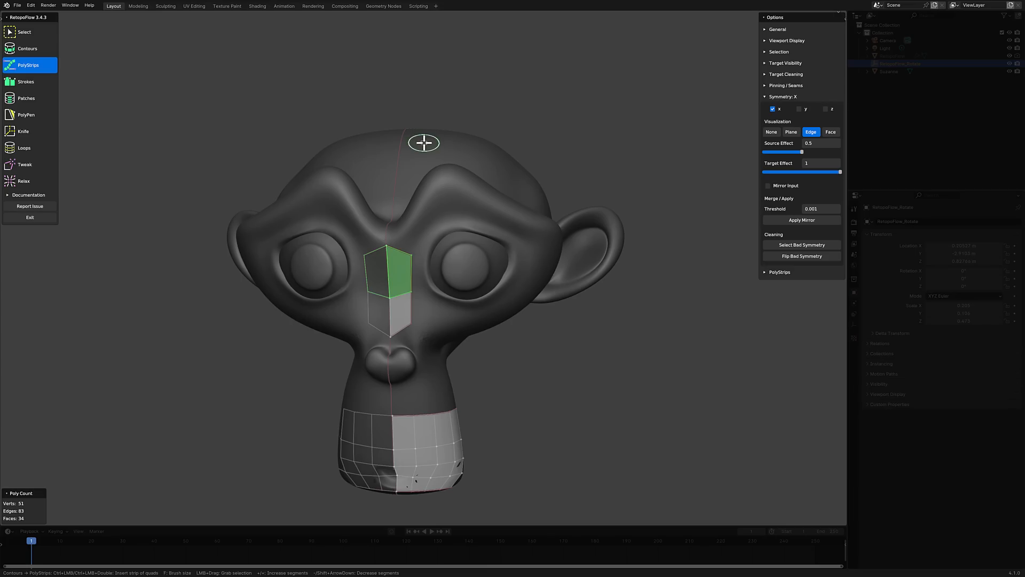
key("alt+a")
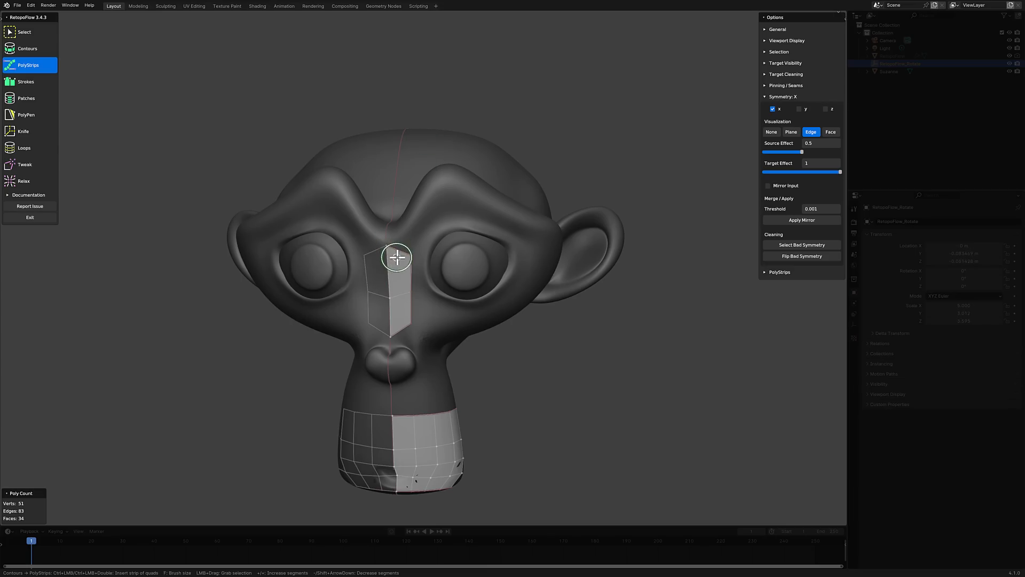
left_click_drag(398, 255, 425, 140)
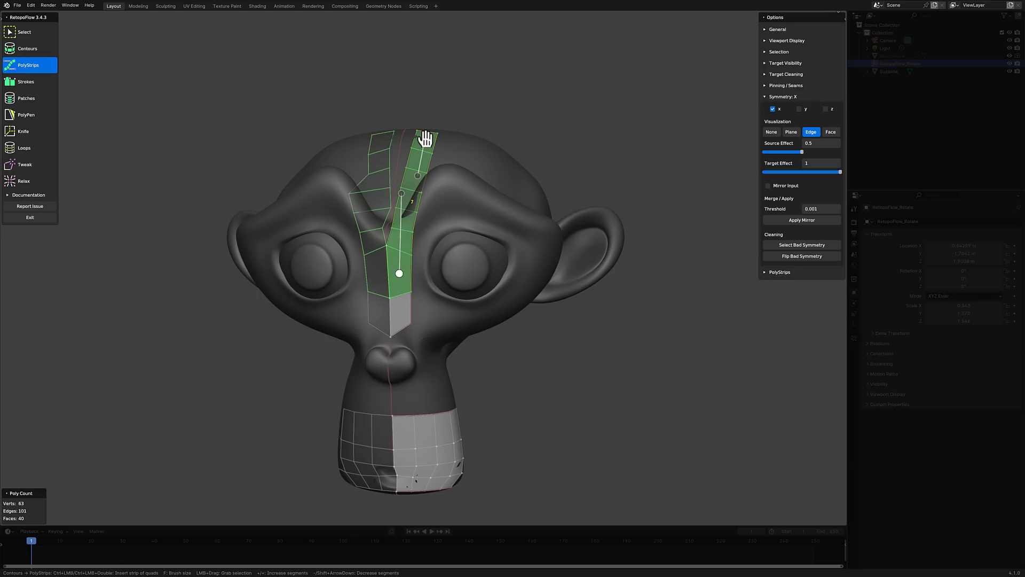
left_click_drag(423, 141, 414, 140)
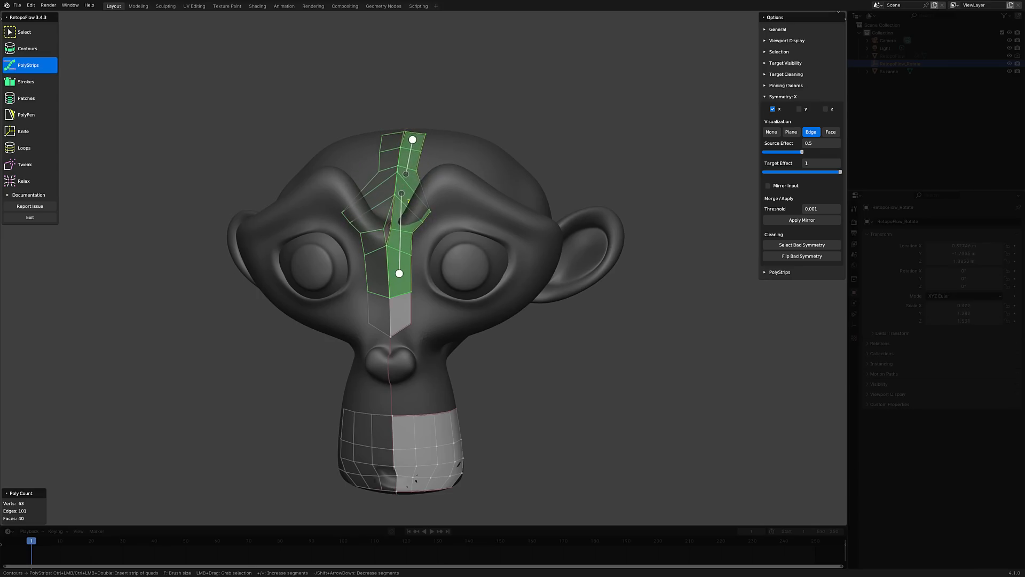
left_click(415, 140)
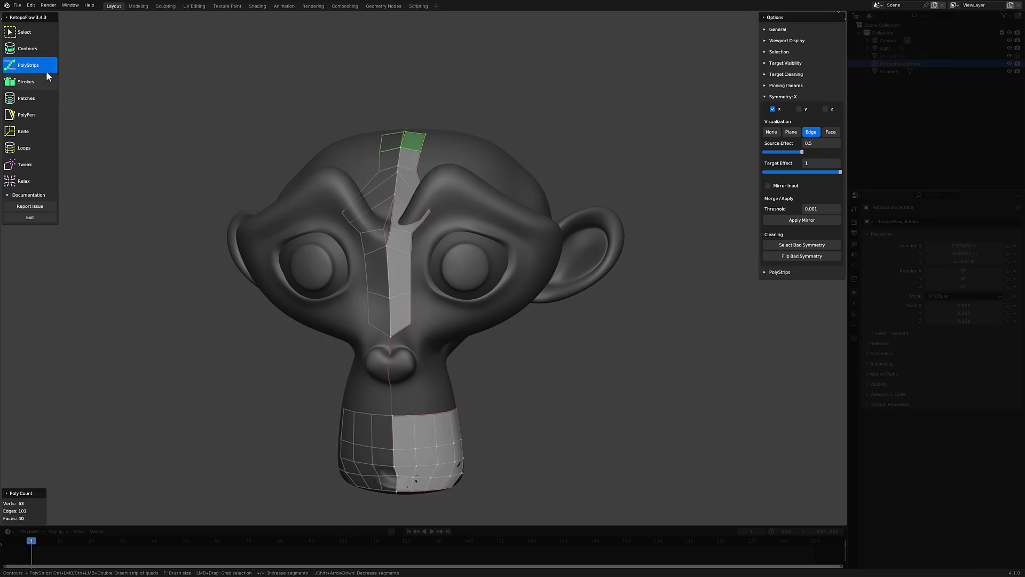
left_click_drag(417, 140, 518, 171)
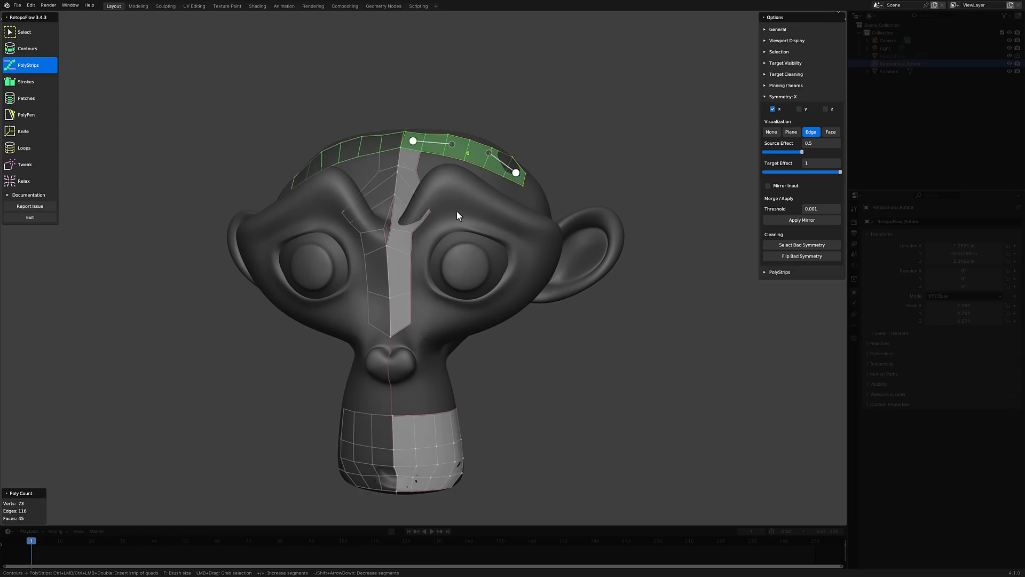
- Build a quad grid with Strokes across the side of the head, using successive vertical edge strips from behind the eye onto the ear
left_click(24, 81)
mouse_move(457, 291)
middle_mouse_down()
mouse_move(401, 300)
mouse_move(409, 284)
mouse_move(393, 228)
middle_mouse_up()
left_click_drag(377, 202, 373, 369)
key("ctrl+z")
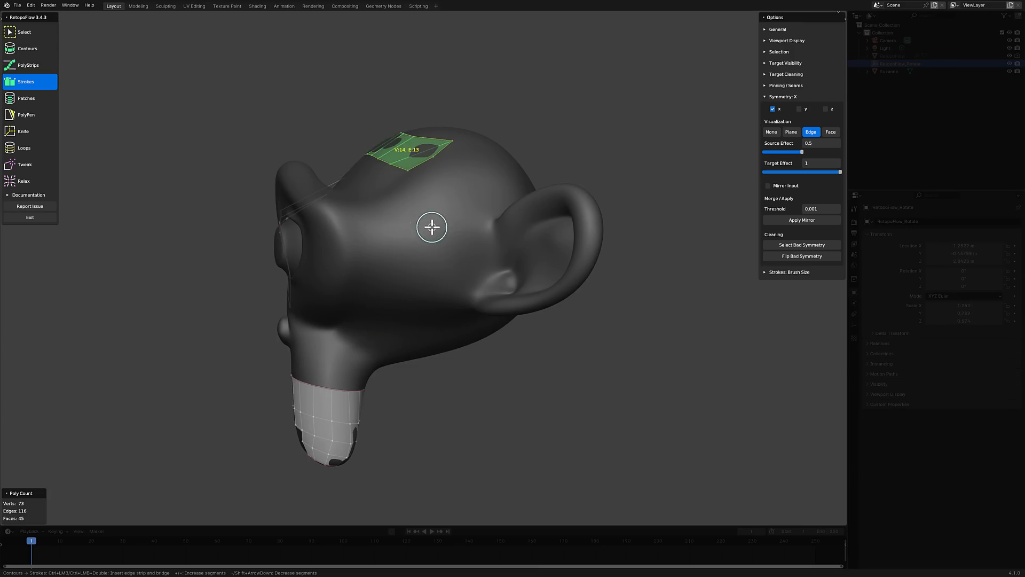
key("alt+a")
left_click_drag(367, 201, 368, 360)
left_click_drag(408, 201, 407, 358)
left_click_drag(442, 197, 438, 352)
left_click_drag(466, 198, 464, 346)
left_click_drag(490, 202, 486, 339)
left_click_drag(513, 192, 511, 328)
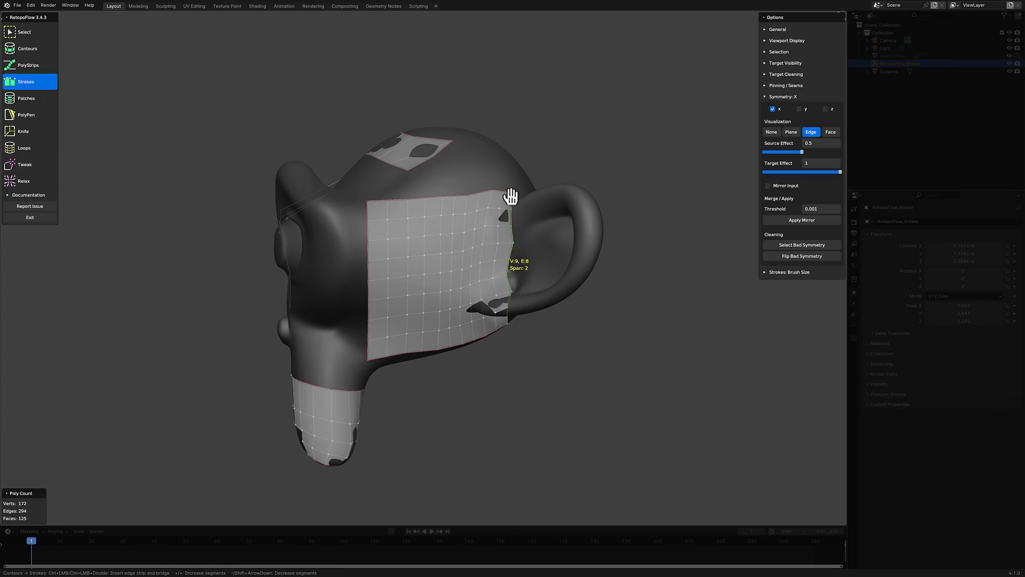
mouse_move(540, 247)
middle_mouse_down()
mouse_move(513, 258)
mouse_move(523, 252)
mouse_move(497, 223)
mouse_move(499, 235)
middle_mouse_up()
left_click_drag(499, 242, 480, 379)
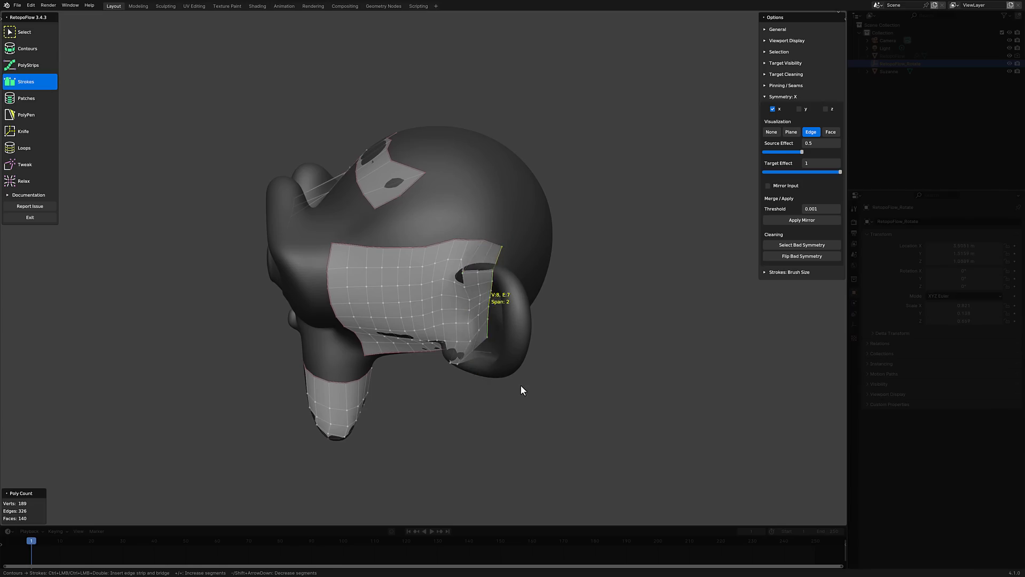
- Fill the corner between the vertical forehead strip and the strip across the head with a row of quads using Patches
mouse_move(523, 389)
middle_mouse_down()
mouse_move(532, 350)
mouse_move(575, 395)
middle_mouse_up()
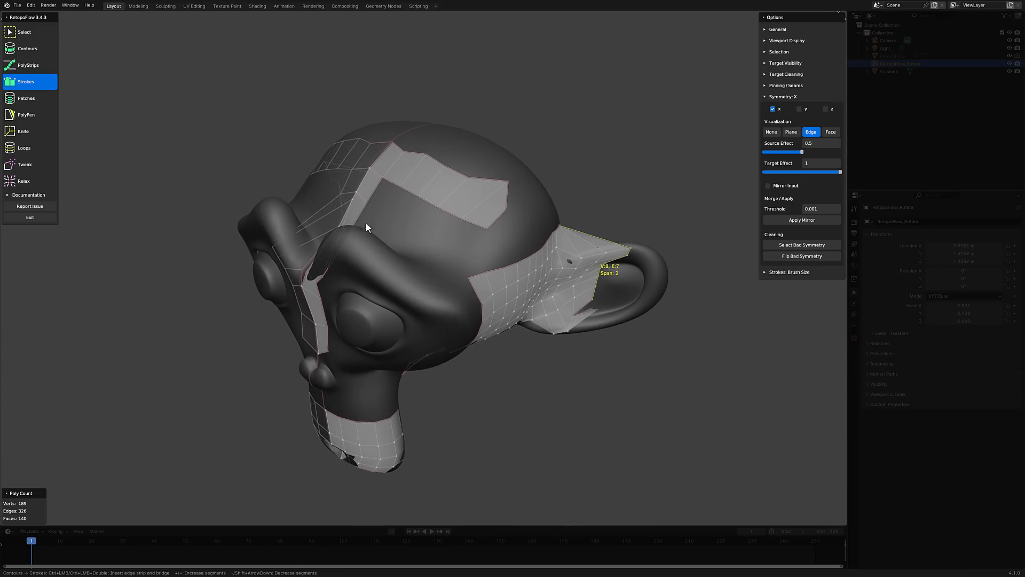
left_click(25, 102)
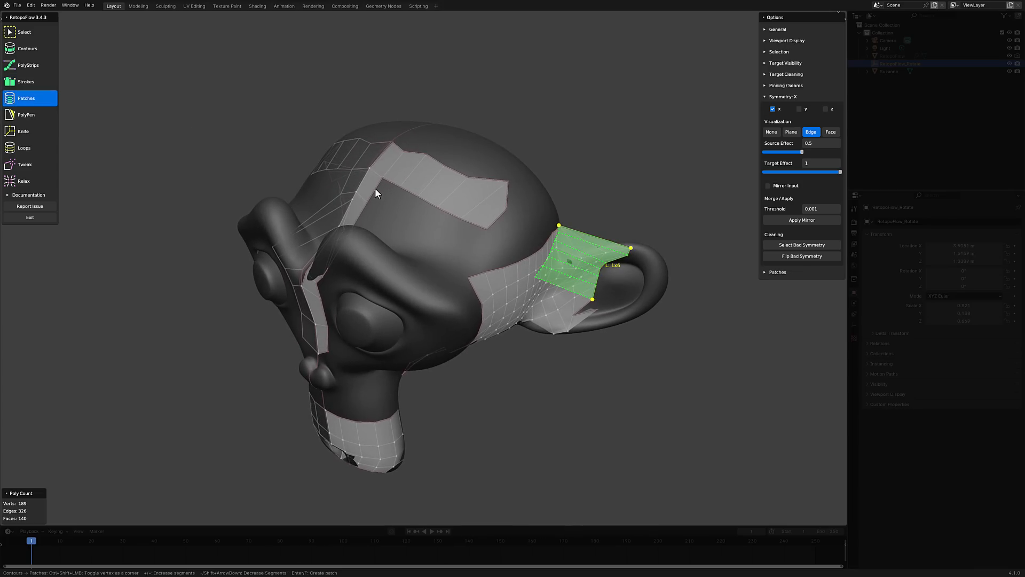
left_click(382, 183)
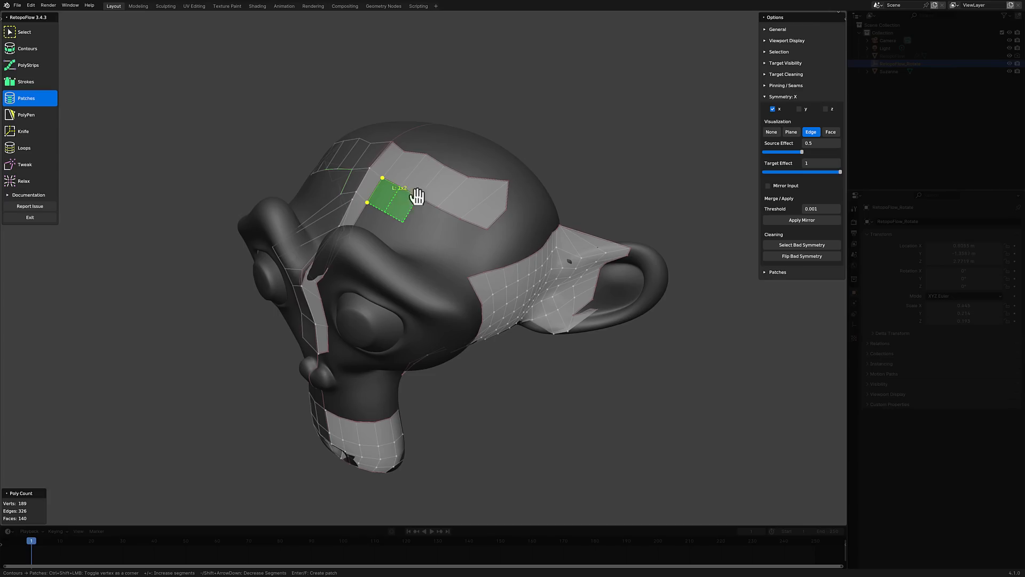
left_click_drag(432, 208, 474, 231)
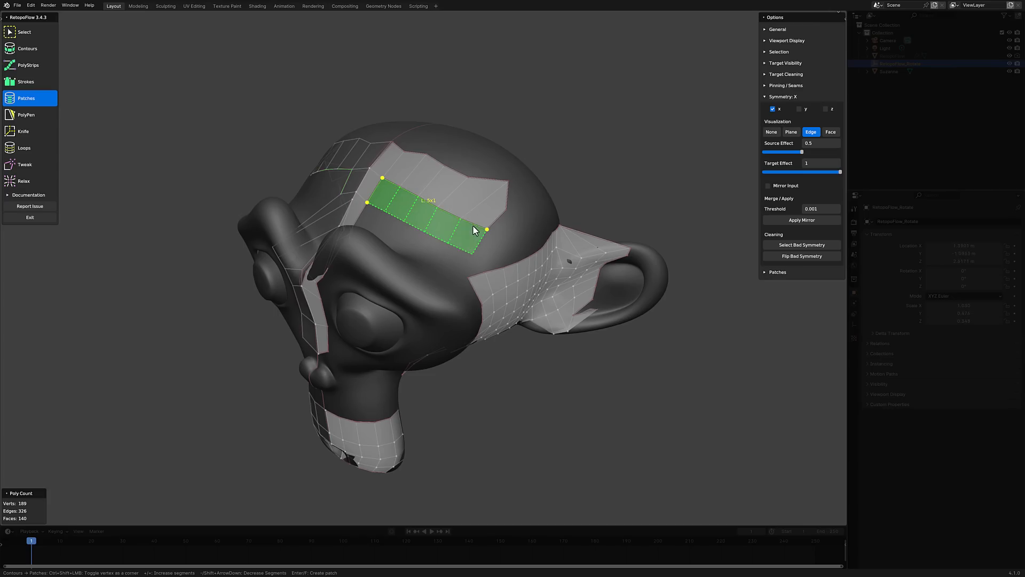
key("Return")
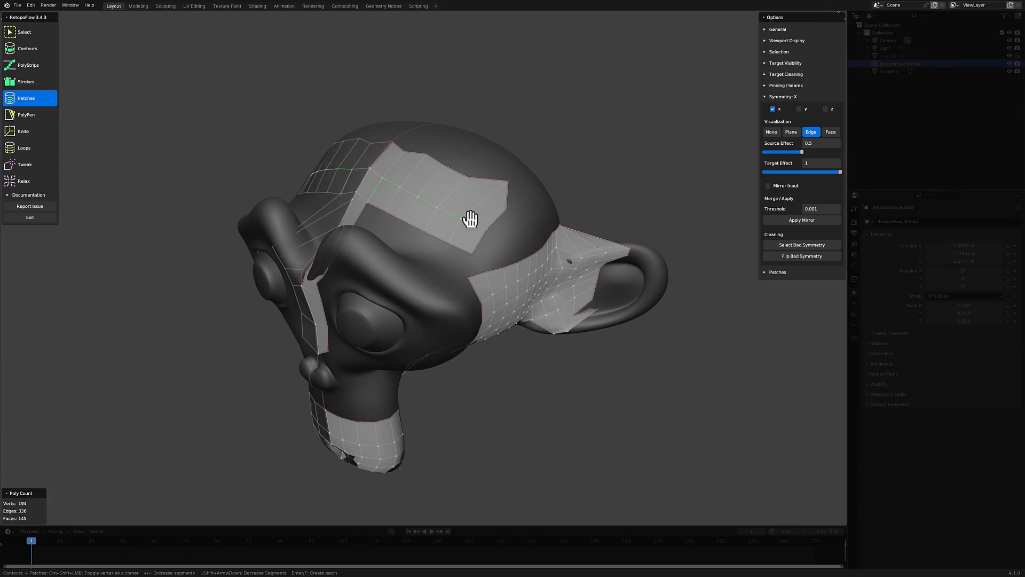
- Bridge the gap between the outer end of the forehead patch and the side-of-head grid using Patches
left_click(479, 242)
left_click(488, 271, "shift")
key("Return")
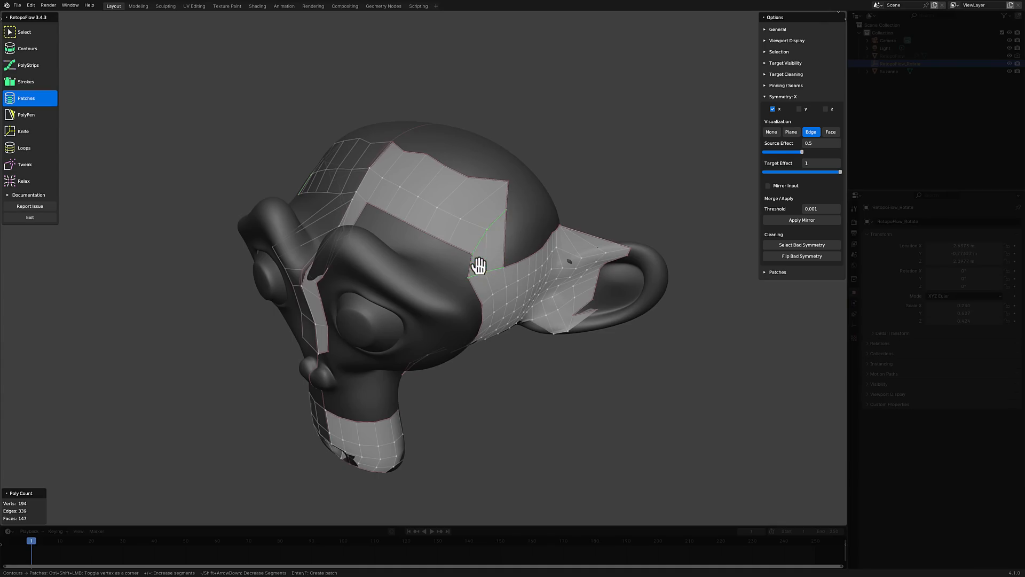
- Cut across the forehead patch with Knife, from its upper corner near the symmetry line to its middle edge row
mouse_move(427, 257)
middle_mouse_down()
mouse_move(445, 252)
mouse_move(421, 244)
middle_mouse_up()
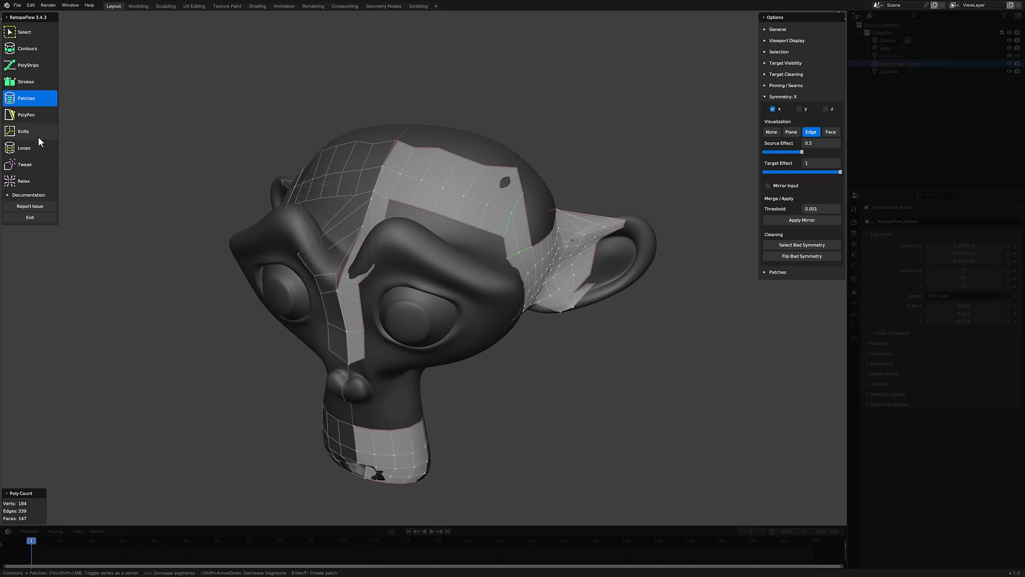
middle_click_drag(386, 199, 375, 211)
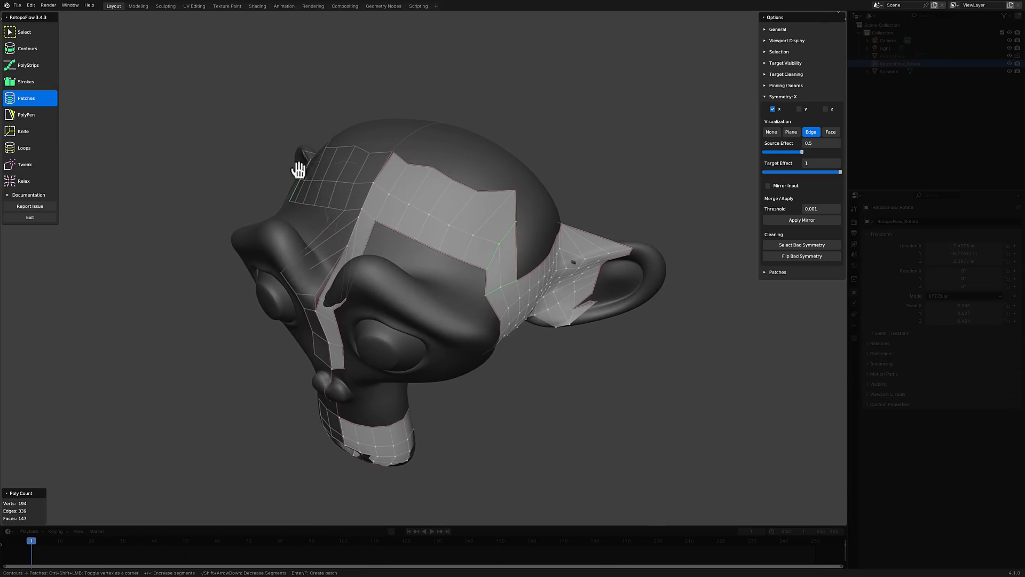
left_click(34, 131)
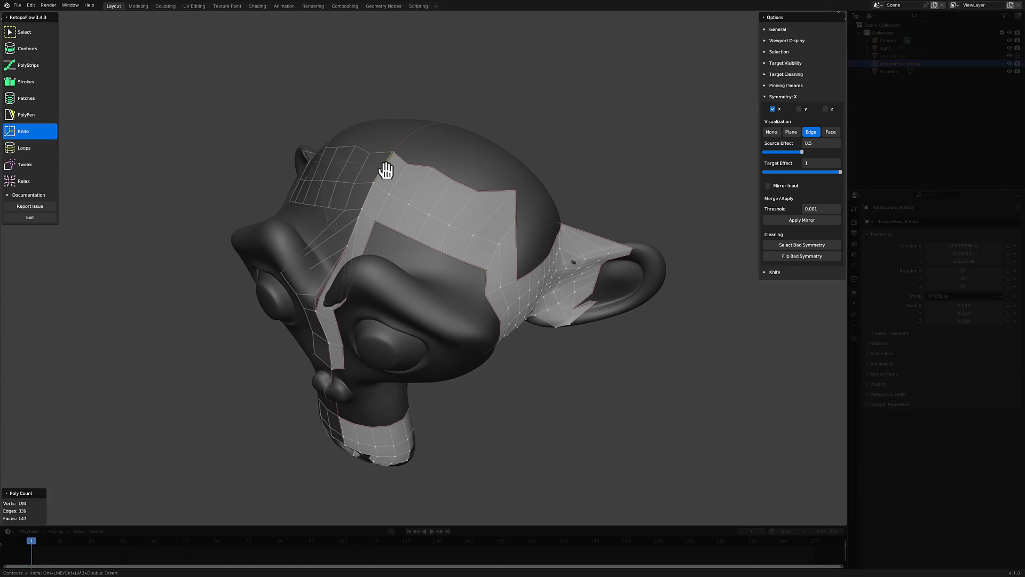
left_click(394, 153)
left_click(435, 208)
- Insert two edge loops with Loops, one along the lower forehead row and one through the outer forehead faces
left_click(56, 151)
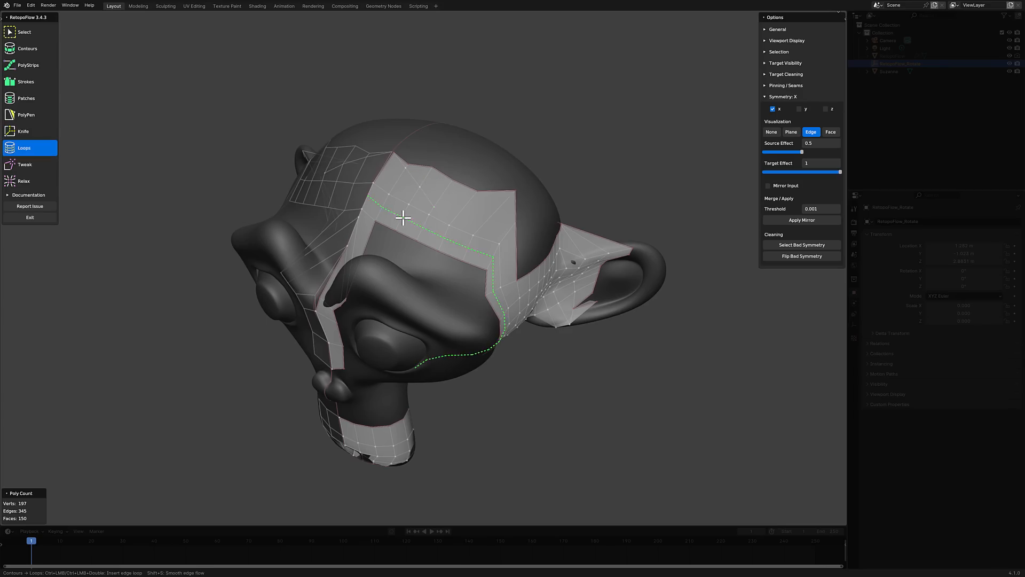
left_click(411, 216, "ctrl")
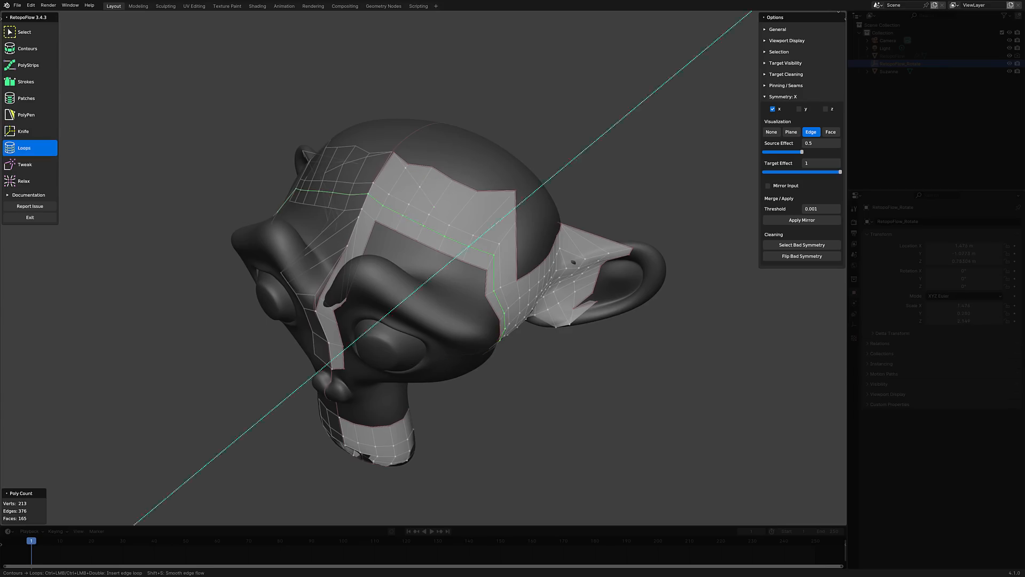
left_click(462, 213, "ctrl")
- Smooth the side-of-head grid near the ear with Relax, and reshape the grid's front edge with Tweak
left_click(24, 181)
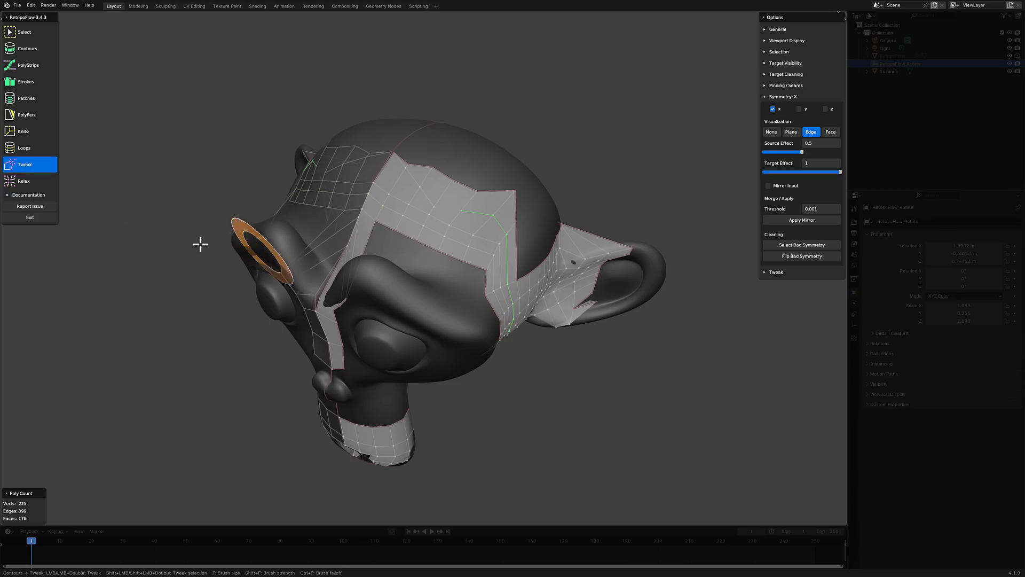
mouse_move(407, 278)
middle_mouse_down()
mouse_move(524, 322)
mouse_move(458, 286)
mouse_move(475, 286)
middle_mouse_up()
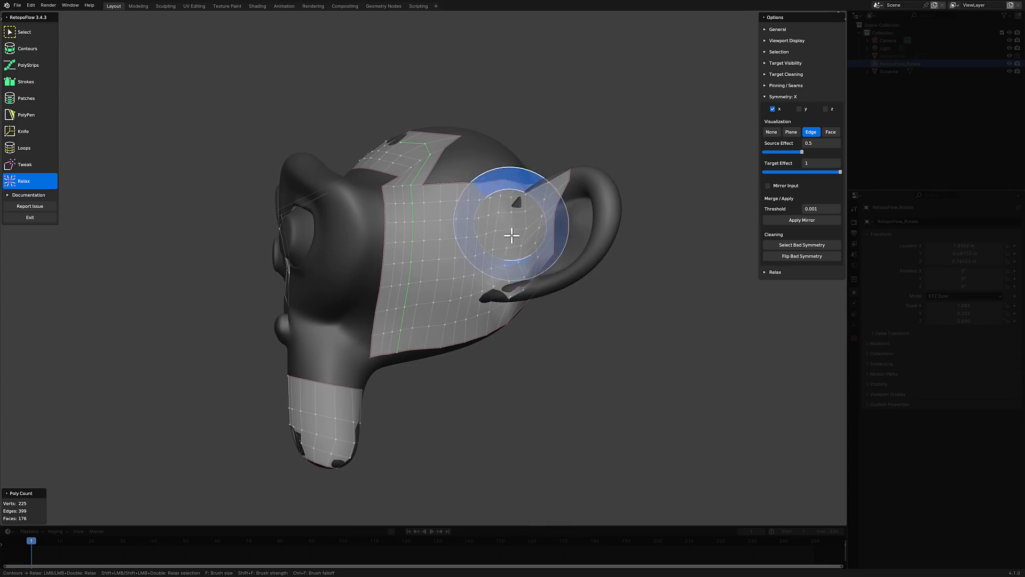
mouse_move(483, 243)
left_mouse_down()
mouse_move(487, 290)
mouse_move(466, 311)
mouse_move(441, 305)
mouse_move(430, 258)
mouse_move(442, 286)
left_mouse_up()
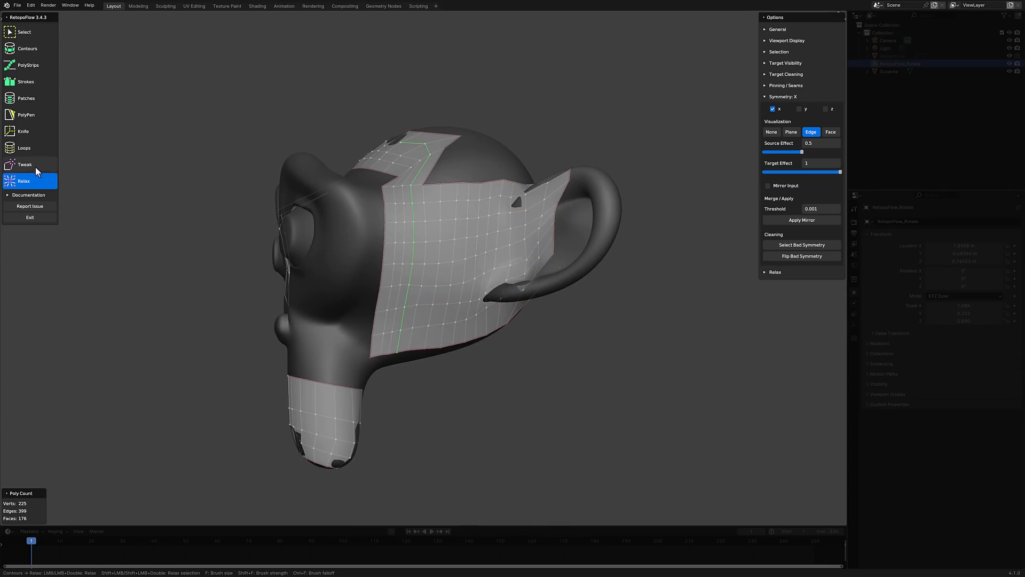
left_click(14, 167)
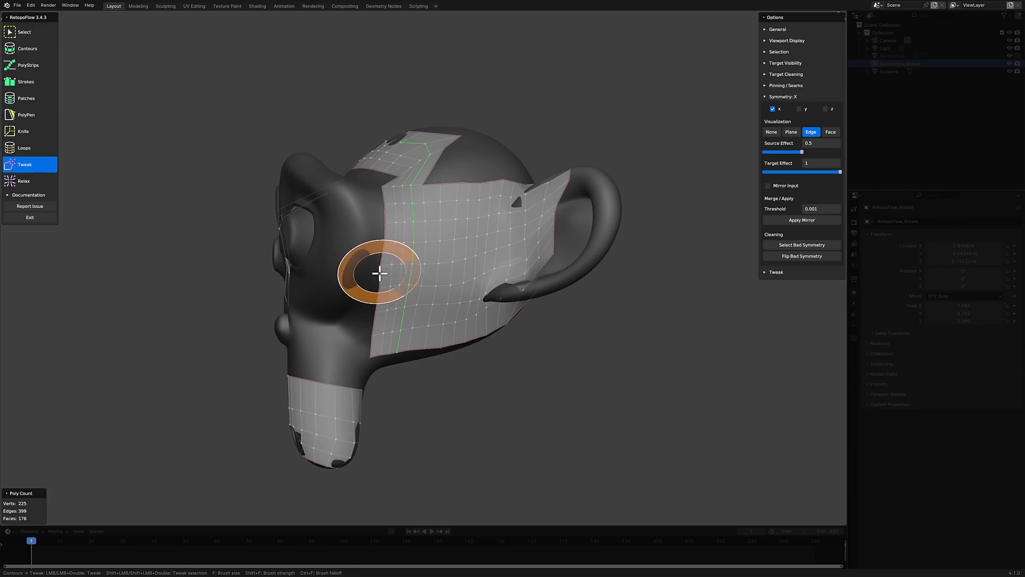
mouse_move(389, 244)
left_mouse_down()
mouse_move(390, 208)
mouse_move(399, 228)
left_mouse_up()
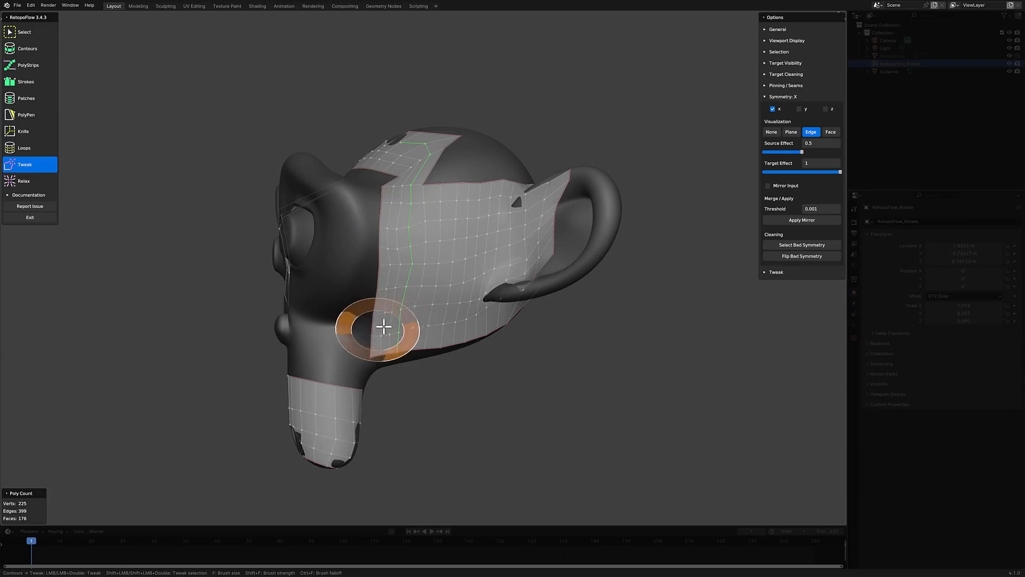
- Expand the General and Viewport Display options and set Optimize Shading to Light
middle_click_drag(384, 329, 462, 316)
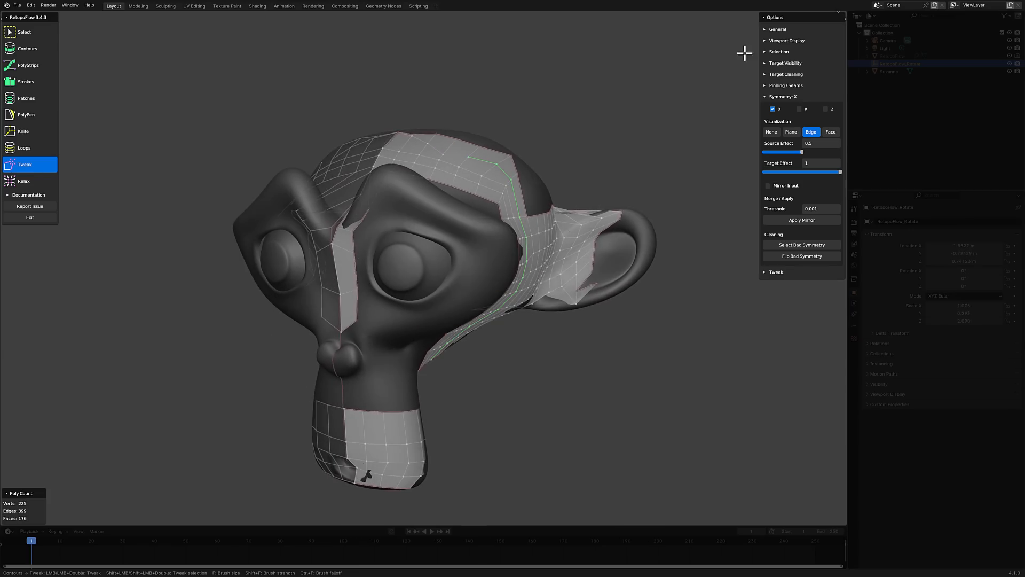
left_click(777, 29)
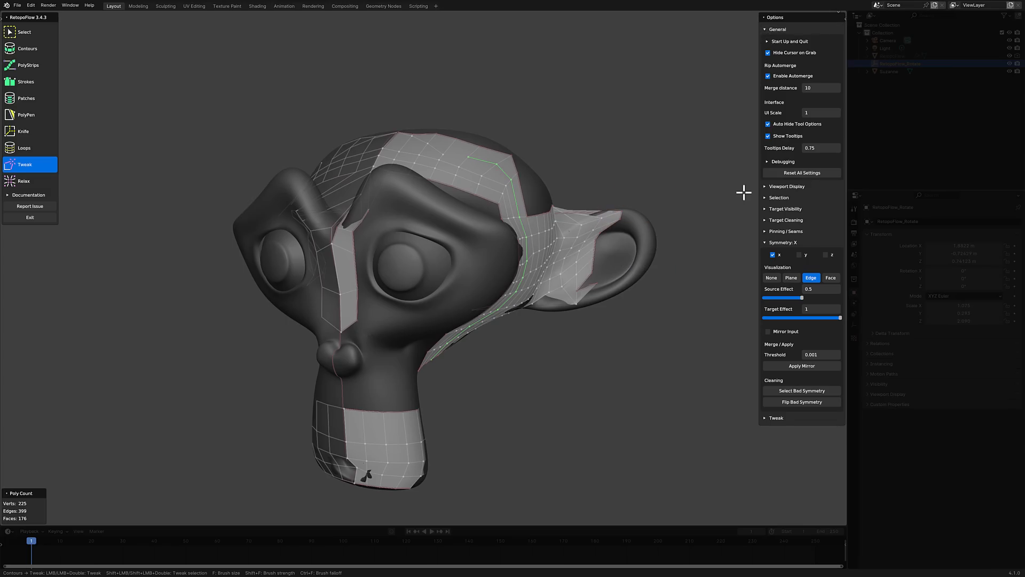
left_click(766, 188)
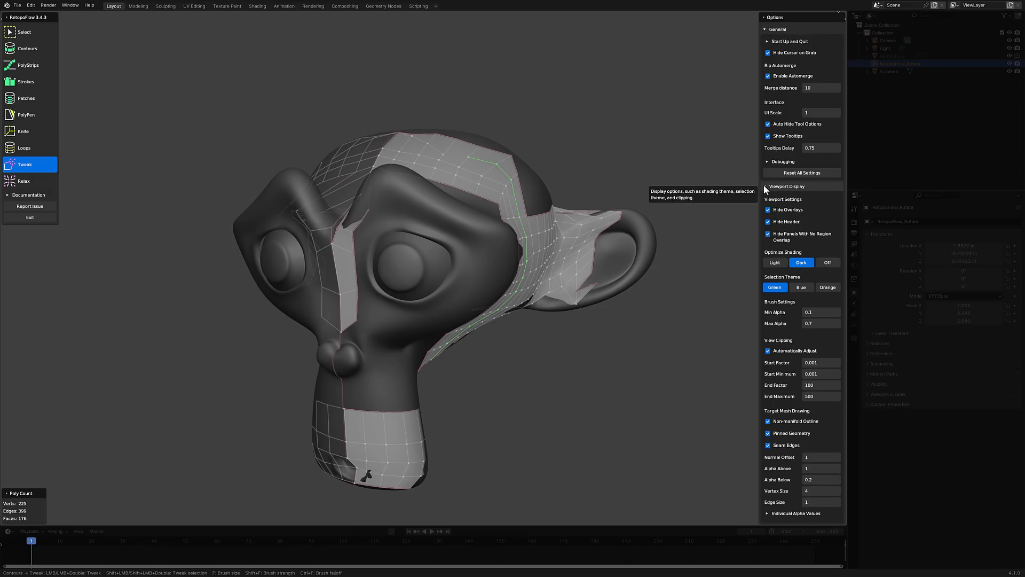
left_click(775, 263)
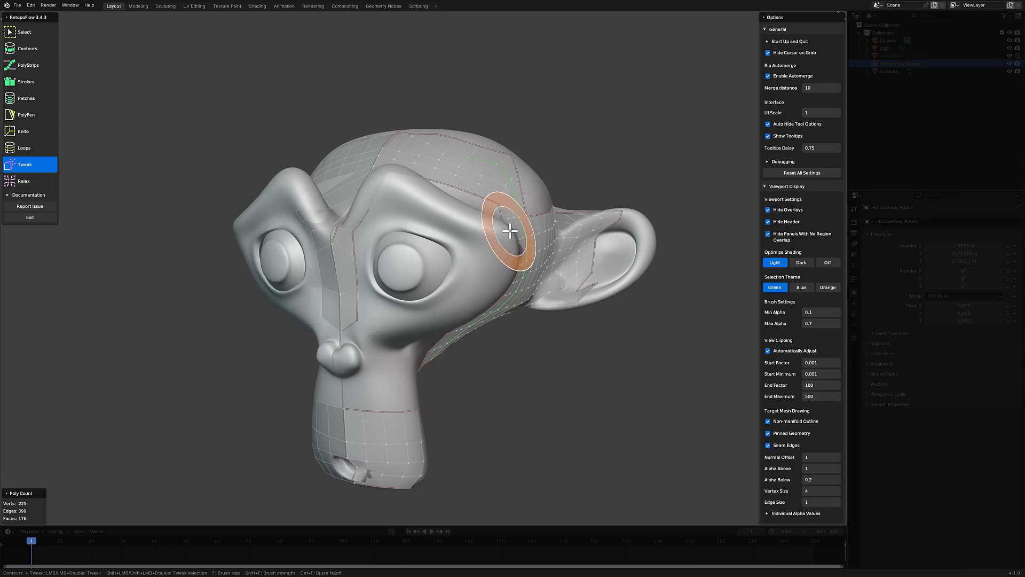
middle_click_drag(510, 231, 480, 245)
middle_click_drag(470, 289, 491, 281)
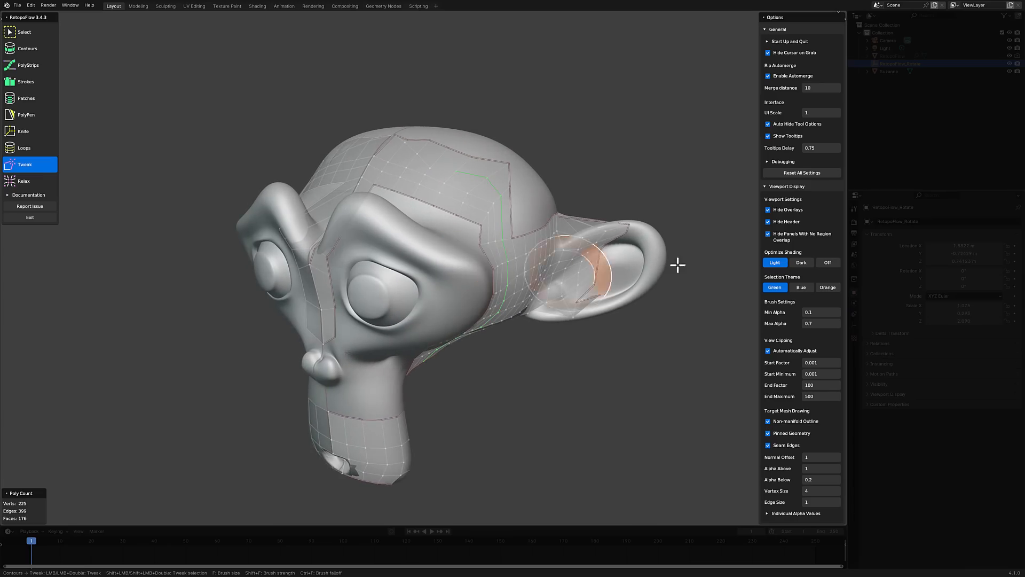
- Compare the Dark and Off shading modes on the monkey head and return Optimize Shading to Light
left_click(802, 262)
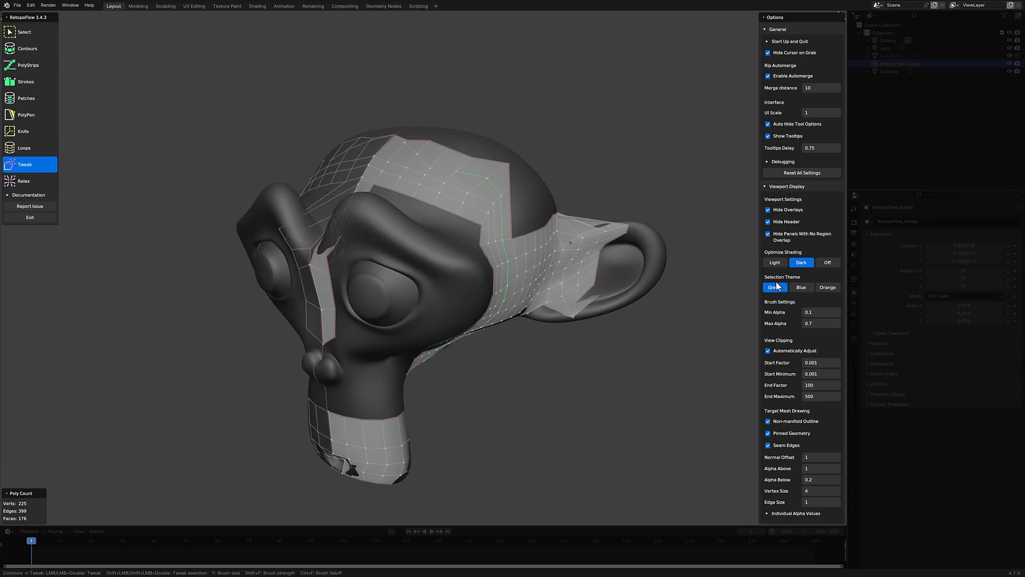
left_click(824, 264)
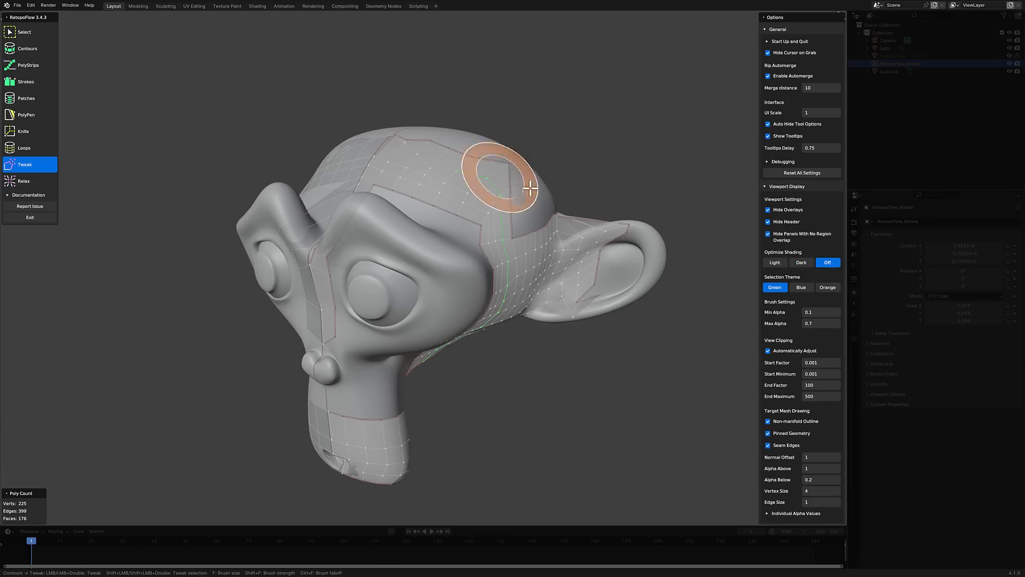
left_click(795, 263)
left_click(775, 262)
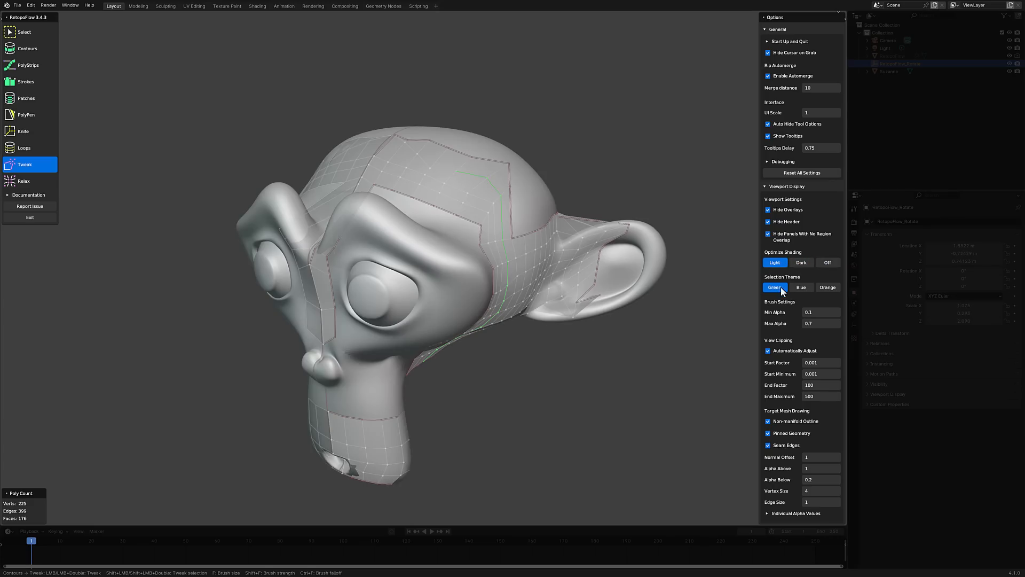
- Examine the remaining Viewport Display settings and the Selection options, including the Advanced ones
scroll(807, 314, "down", 6)
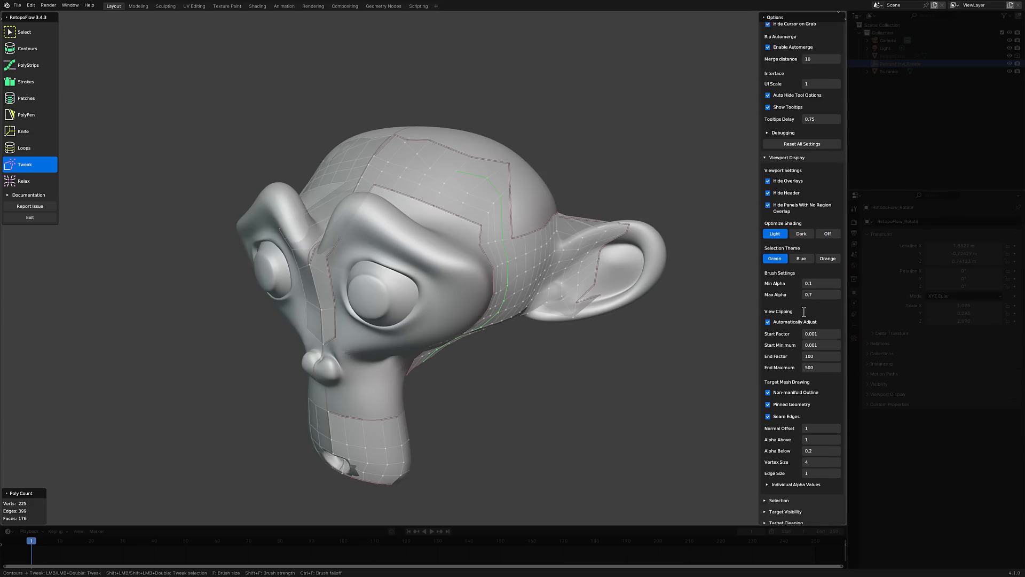
scroll(789, 329, "down", 4)
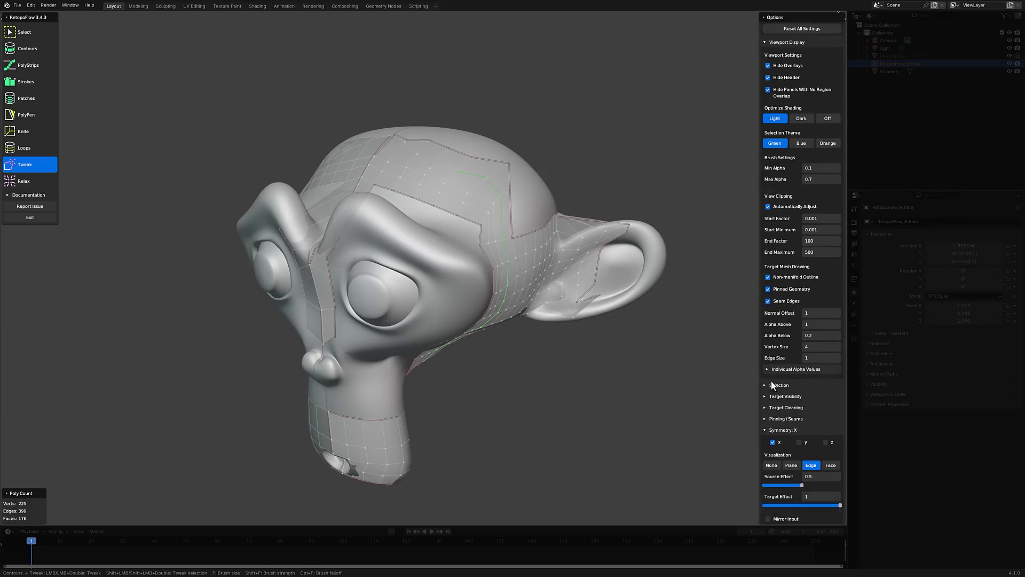
left_click(778, 371)
scroll(779, 363, "down", 3)
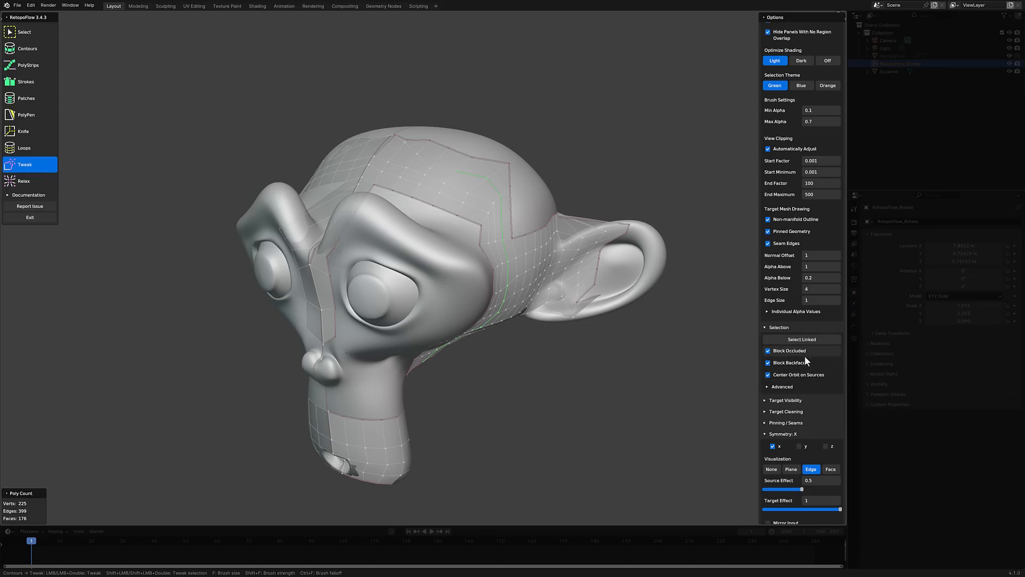
left_click(773, 385)
scroll(776, 386, "down", 1)
scroll(778, 389, "down", 2)
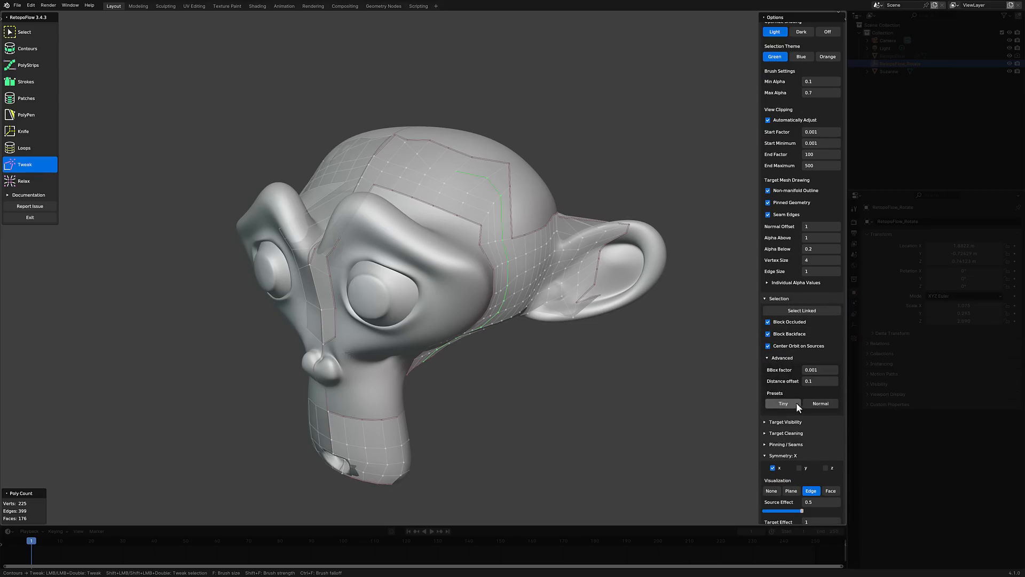
- Examine the Target Visibility options for hiding and revealing geometry, and the Symmetry settings
scroll(803, 379, "down", 3)
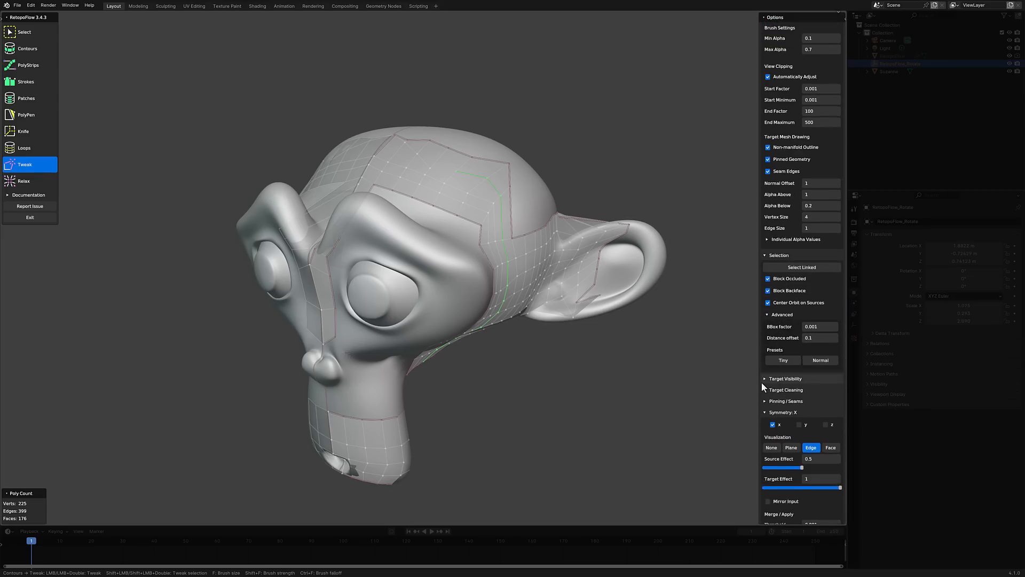
left_click(768, 365)
scroll(788, 389, "down", 2)
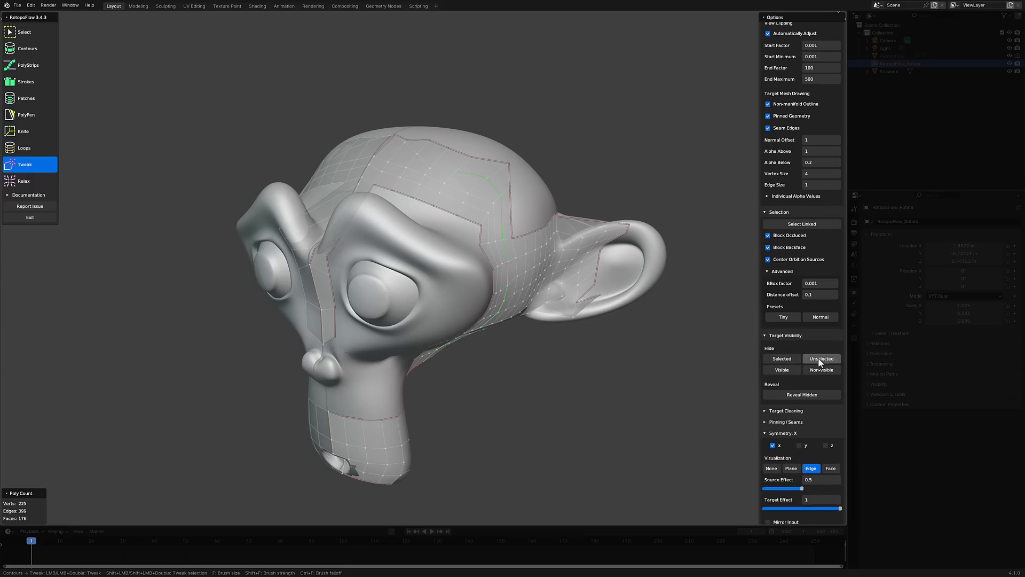
scroll(819, 386, "down", 3)
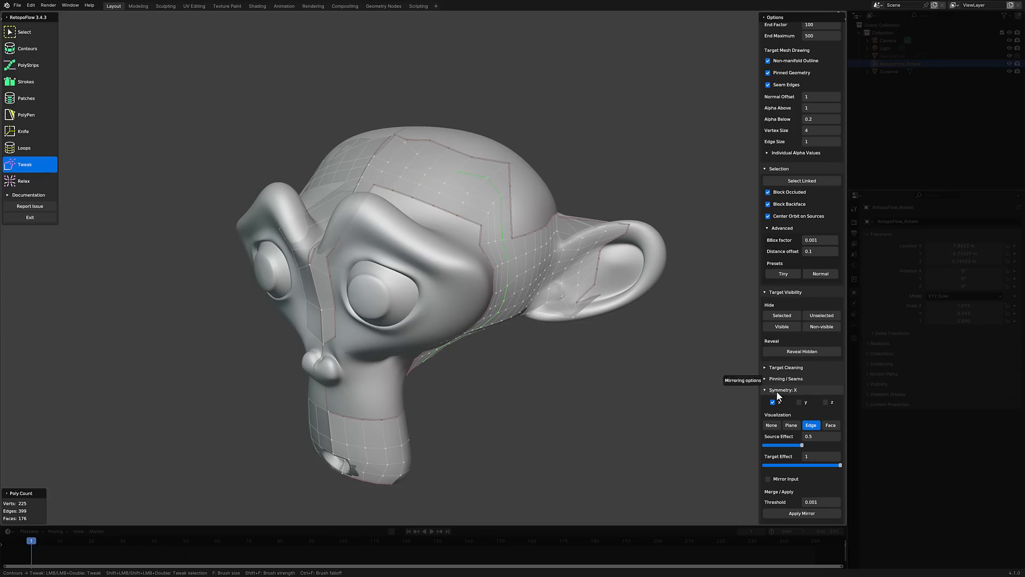
scroll(778, 392, "down", 3)
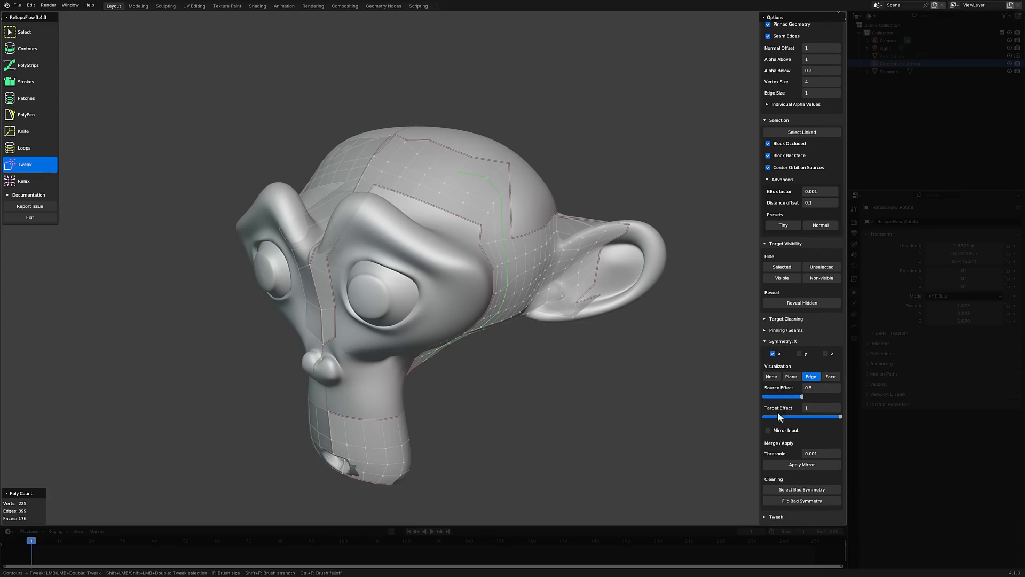
scroll(779, 373, "up", 9)
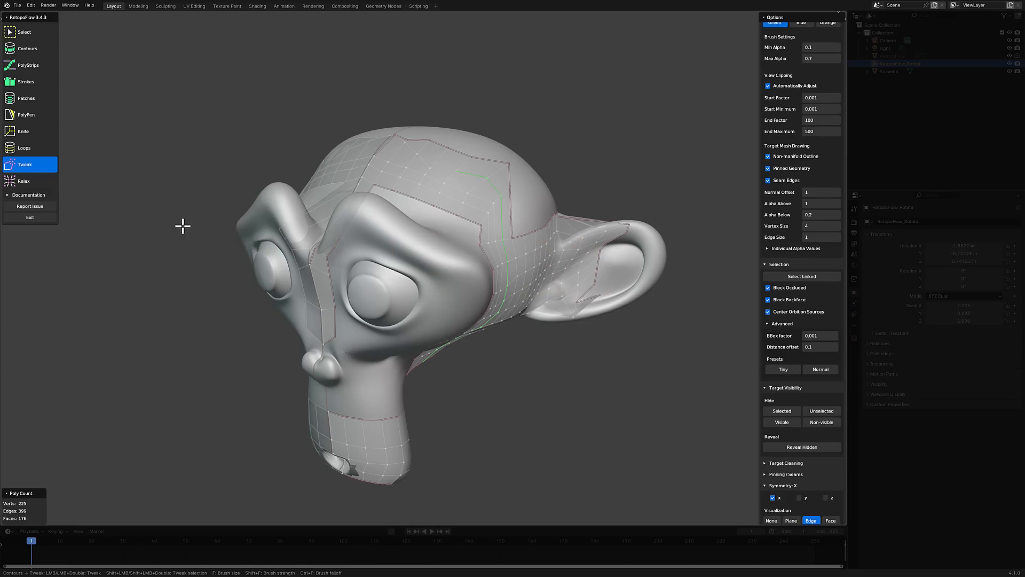
- Draw PolyStrips from the nose bridge under the eye to the cheek and along the muzzle's side, and adjust the muzzle strip's upper end
middle_click_drag(182, 226, 211, 226)
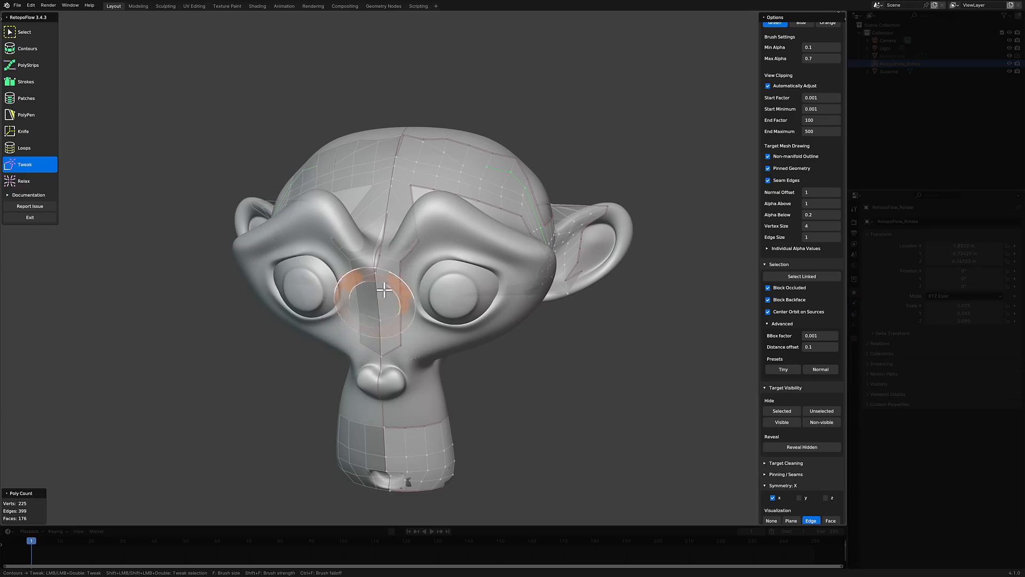
left_click(27, 64)
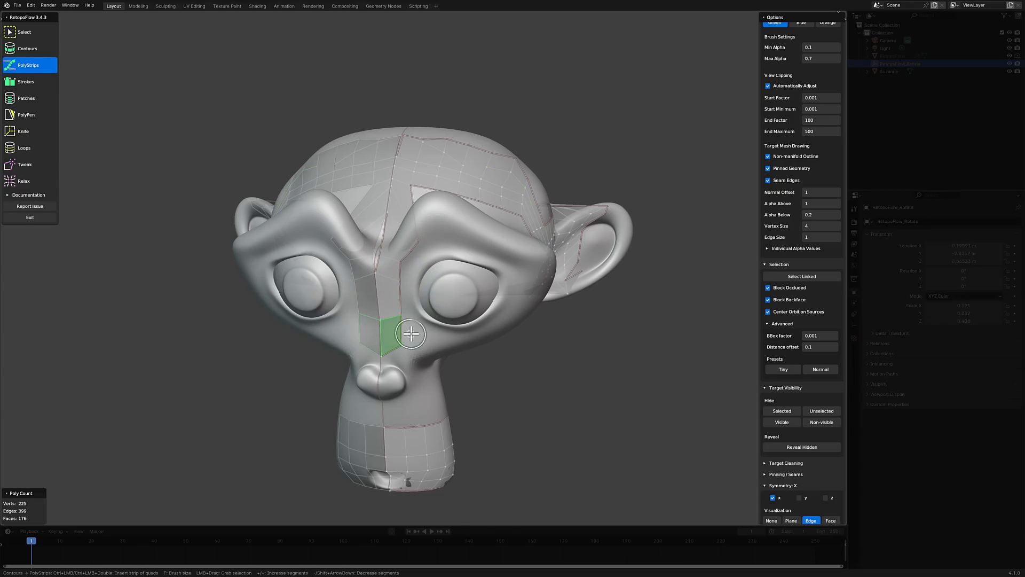
mouse_move(415, 334)
left_mouse_down()
mouse_move(487, 327)
mouse_move(526, 304)
mouse_move(522, 327)
mouse_move(457, 393)
mouse_move(435, 453)
left_mouse_up()
mouse_move(537, 418)
middle_mouse_down()
mouse_move(501, 387)
mouse_move(478, 385)
middle_mouse_up()
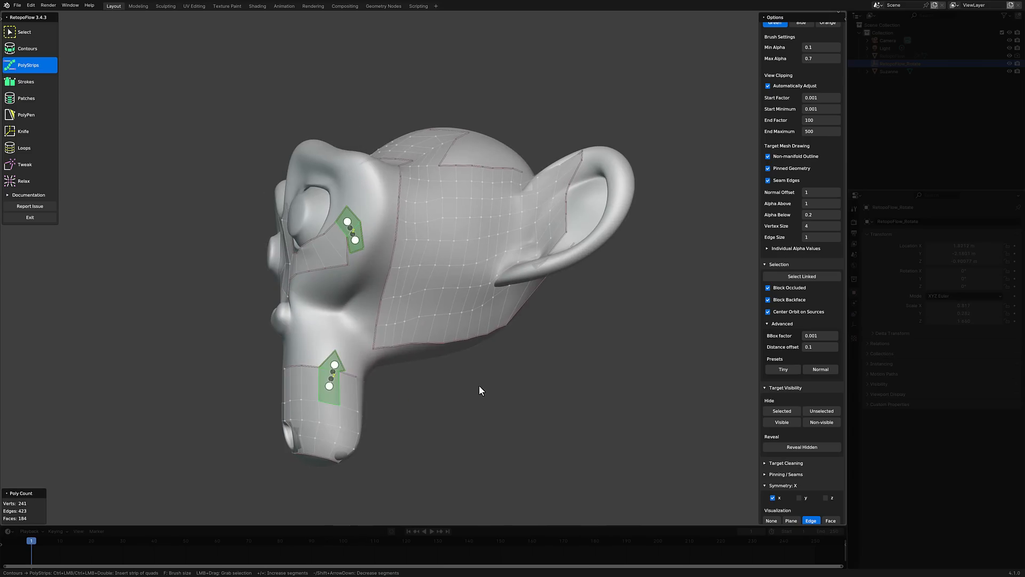
left_click_drag(338, 365, 339, 354)
middle_click_drag(377, 364, 438, 374)
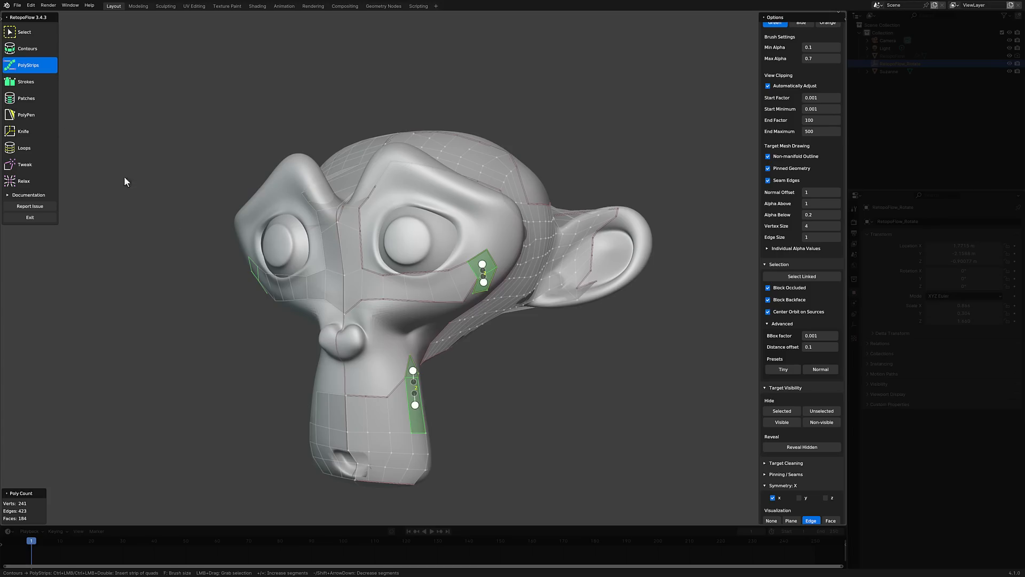
- Try to bridge the strip edges above the nose to the muzzle grid's upper edge across the nose with Patches
left_click(26, 98)
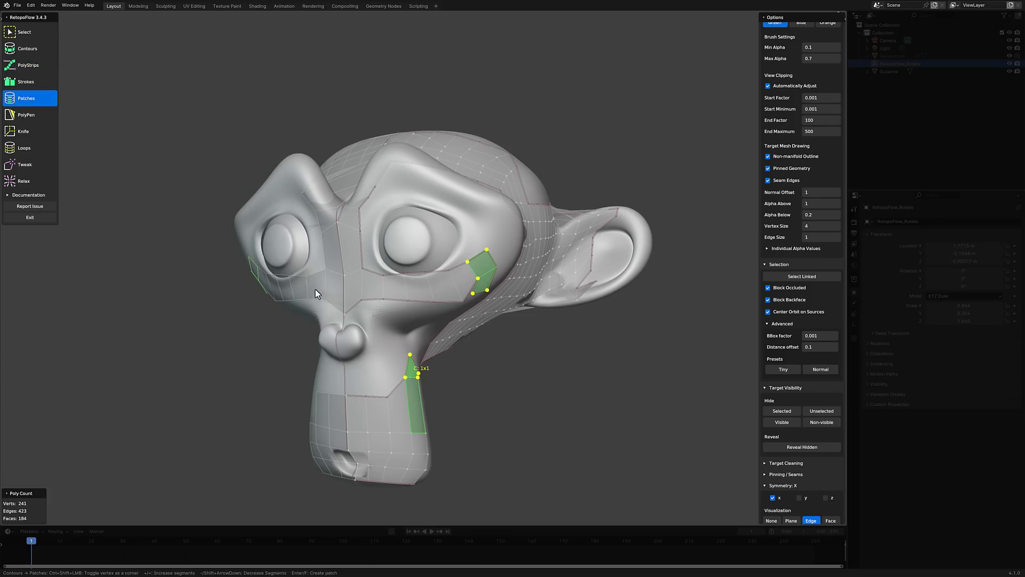
left_click(351, 305)
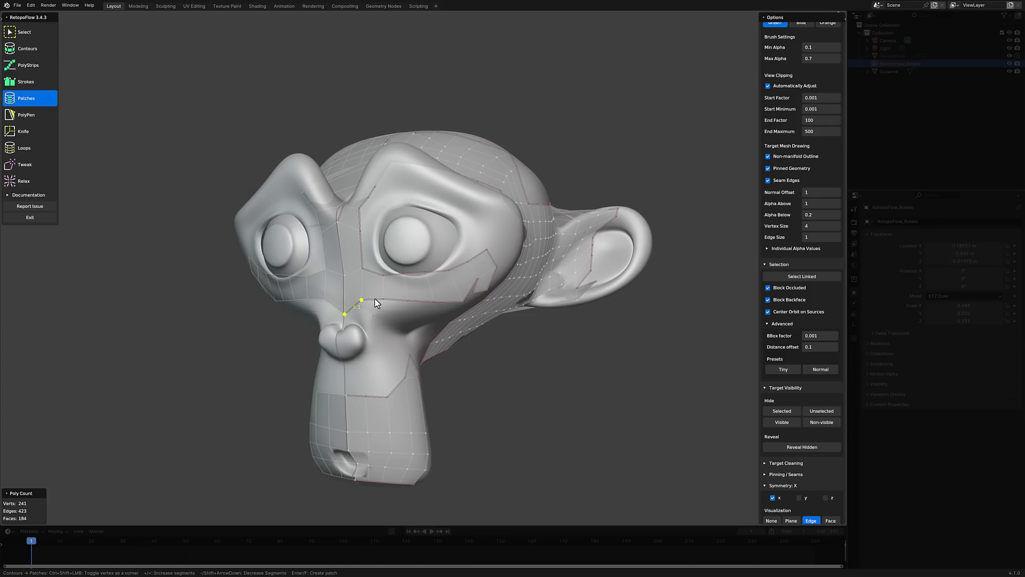
left_click(353, 306, "shift")
left_click(356, 395, "shift")
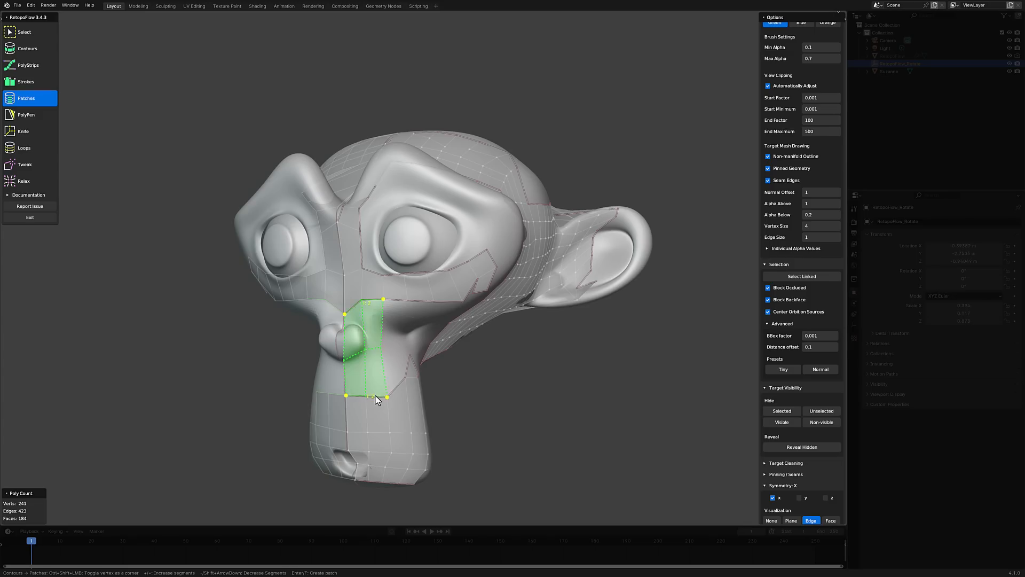
- Bridge the under-eye strip's lower edges beside the nose to the upper side edges of the muzzle using Patches
left_click(393, 299)
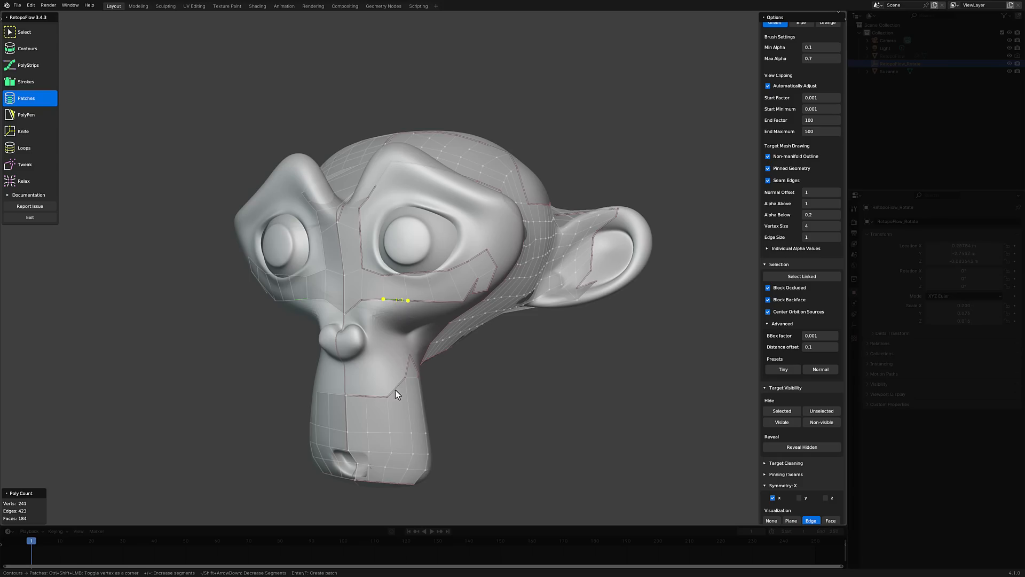
left_click(395, 389, "shift")
left_click(418, 300, "shift")
left_click(408, 368, "shift")
middle_click_drag(409, 368, 426, 354)
key("Return")
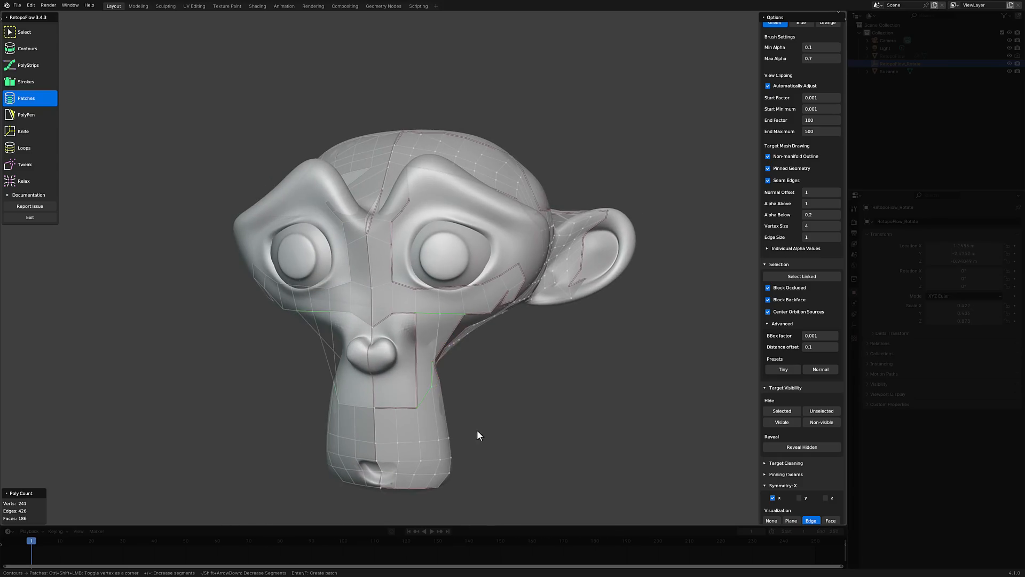
mouse_move(475, 432)
middle_mouse_down()
mouse_move(421, 424)
mouse_move(469, 430)
middle_mouse_up()
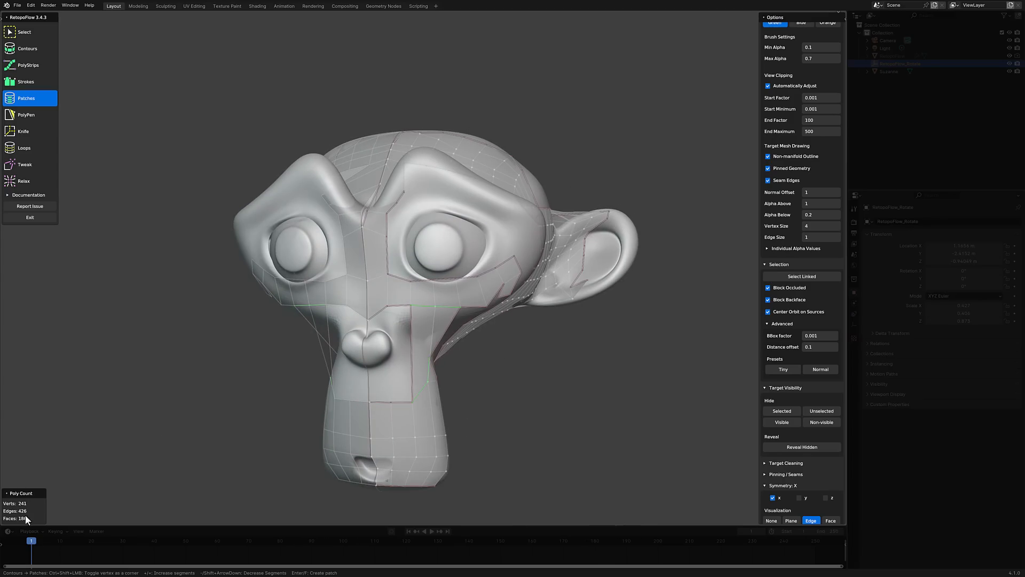
- Exit RetopoFlow, switch to Object Mode, and move the retopology mesh away from the monkey head so both sit side by side
left_click(27, 217)
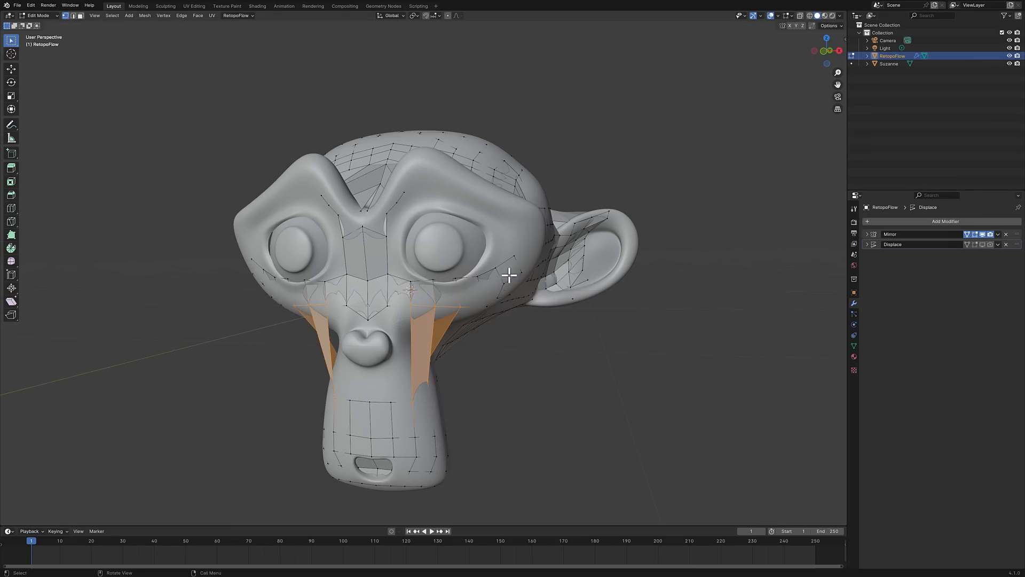
key("Tab")
key("g")
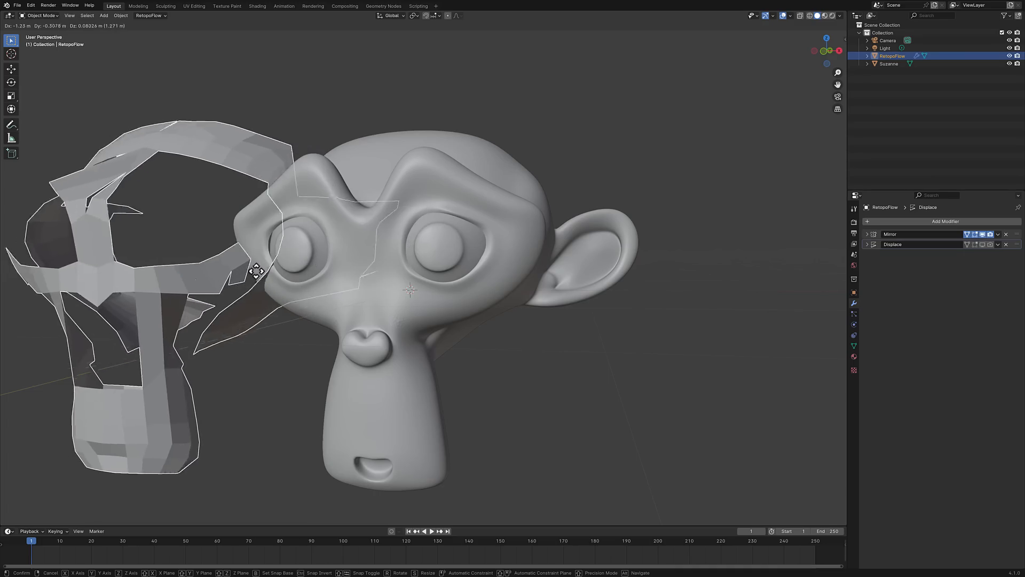
left_click(245, 273)
middle_click_drag(245, 274, 302, 281)
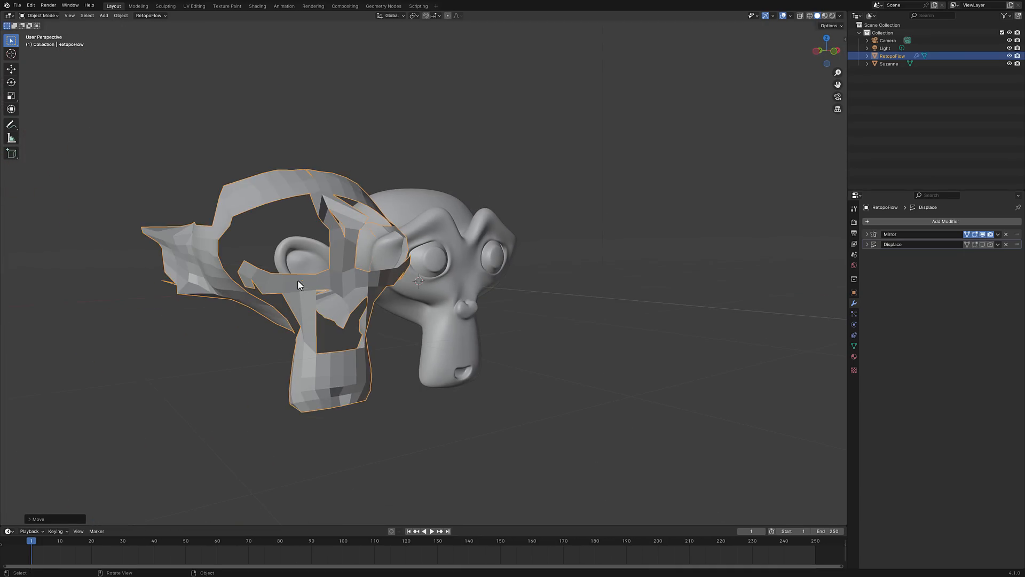
key("g")
left_click(192, 291)
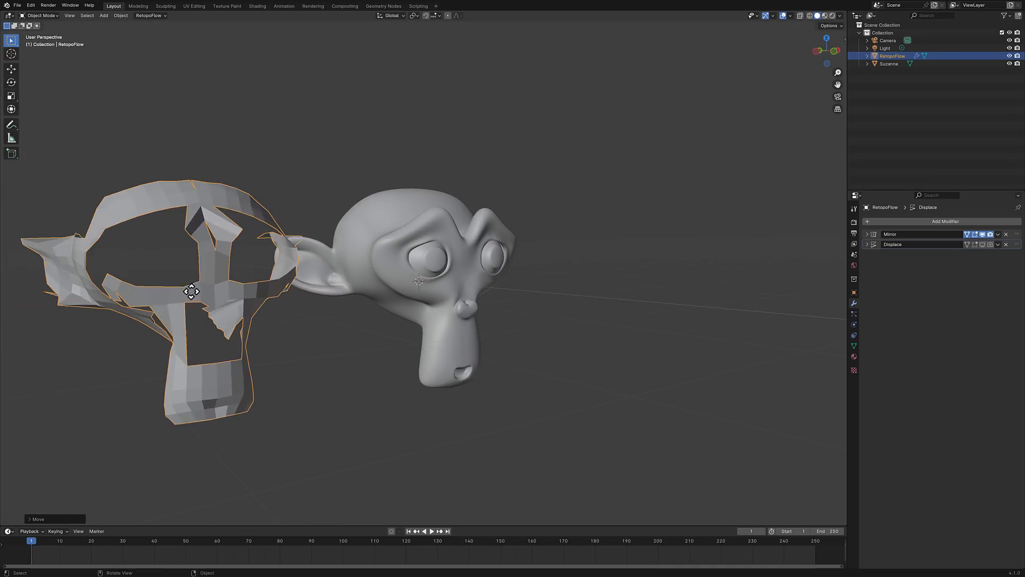
middle_click_drag(265, 325, 233, 326)
- Select the original monkey head and start a new, empty RetopoFlow mesh
left_click(389, 270)
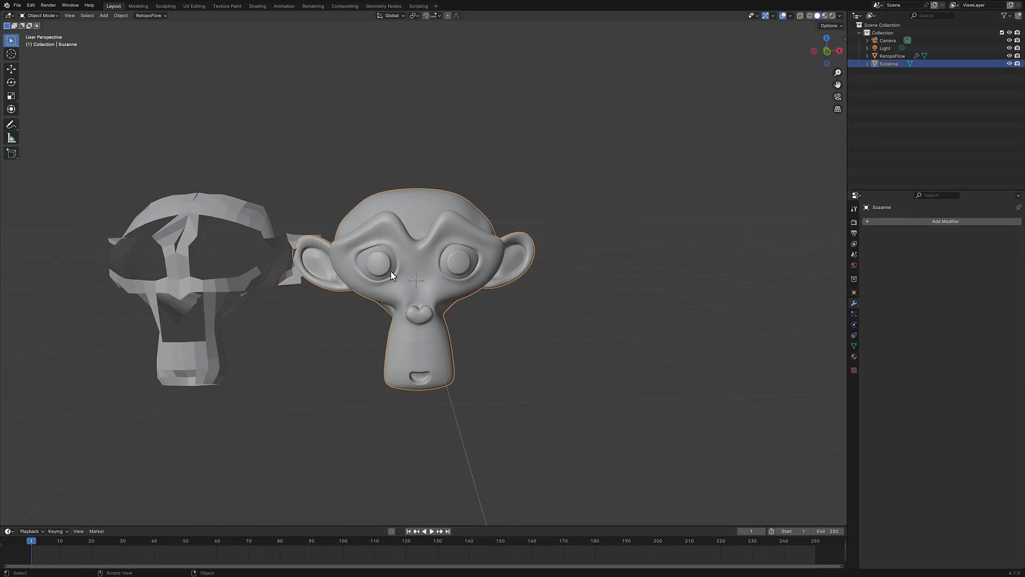
left_click(190, 223)
middle_click_drag(190, 222, 243, 275)
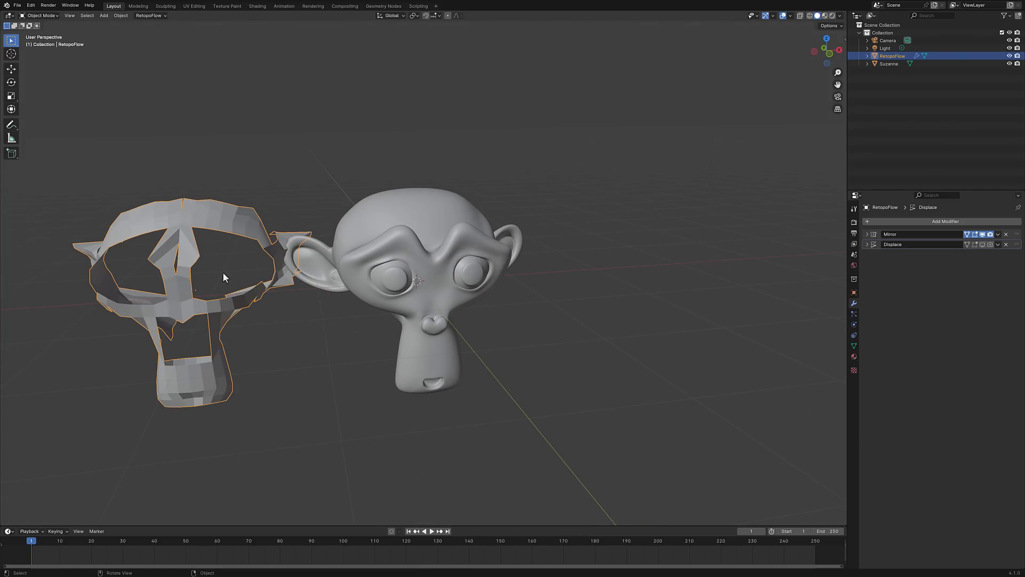
left_click(148, 16)
left_click(433, 215)
left_click(153, 15)
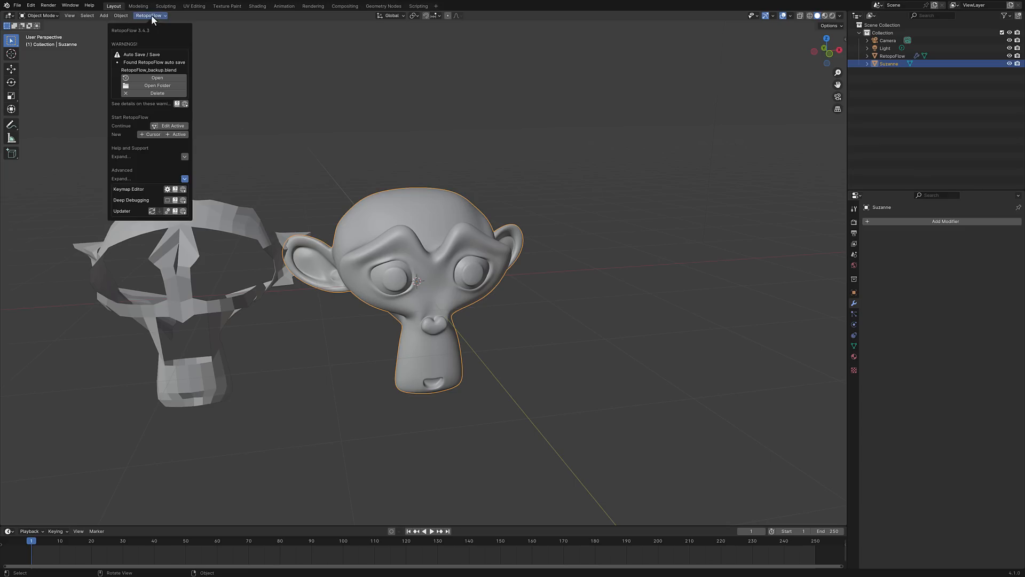
left_click(158, 127)
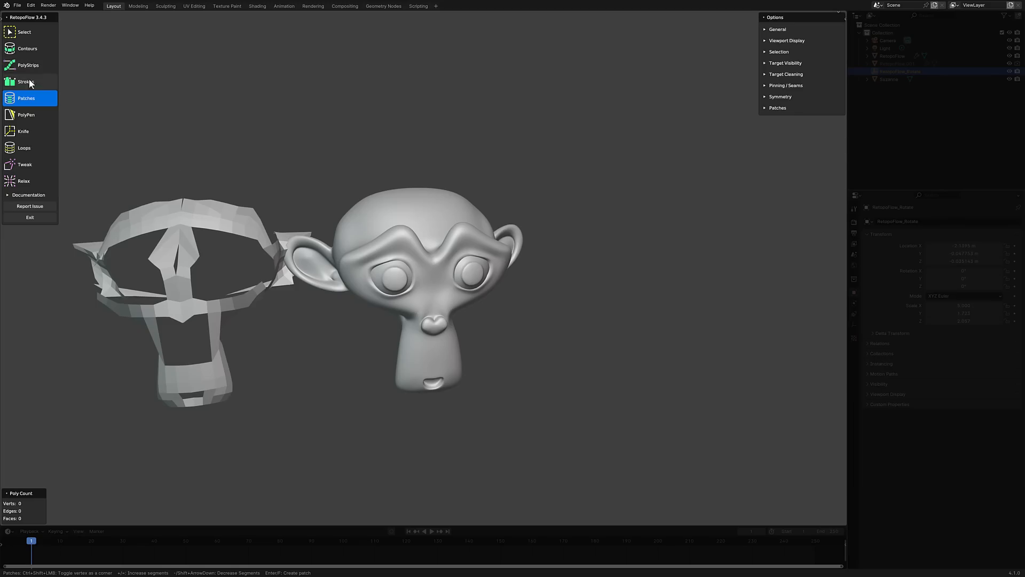
- Show RetopoFlow's documentation entries, exit the retopology mode back to Edit Mode, and check the RetopoFlow options available there
left_click(13, 195)
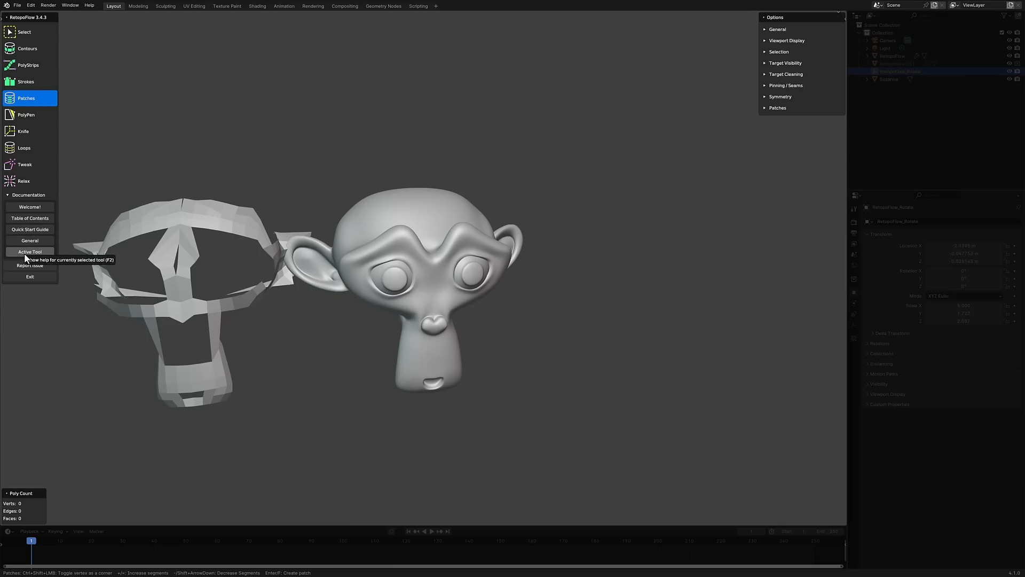
left_click(45, 276)
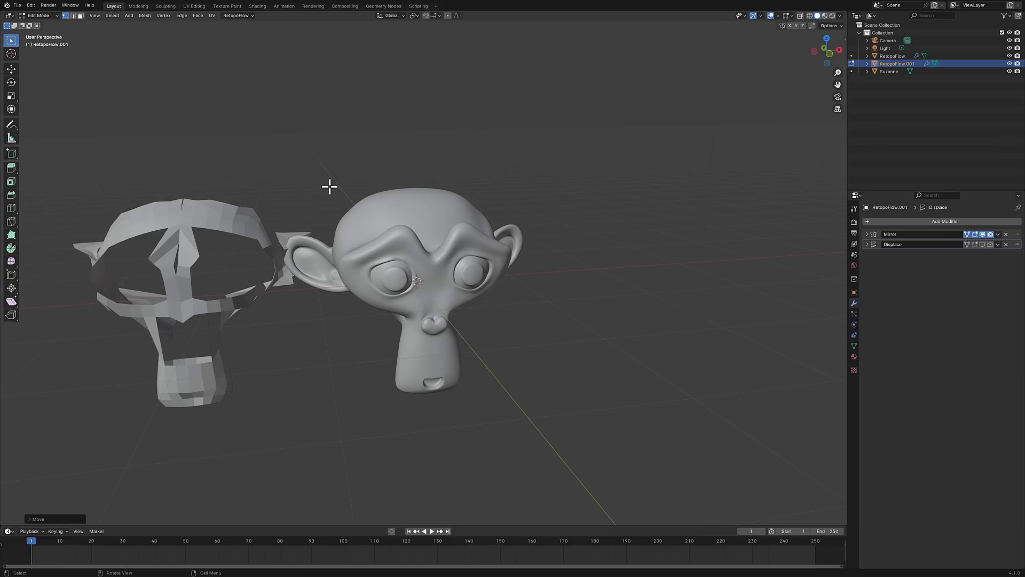
left_click(251, 17)
left_click(692, 186)
middle_click_drag(403, 158, 451, 208)
- Switch to the browser's Retopoflow product page on Blender Market and read the overview and the Contours, PolyStrips and Strokes descriptions
key("alt+Tab")
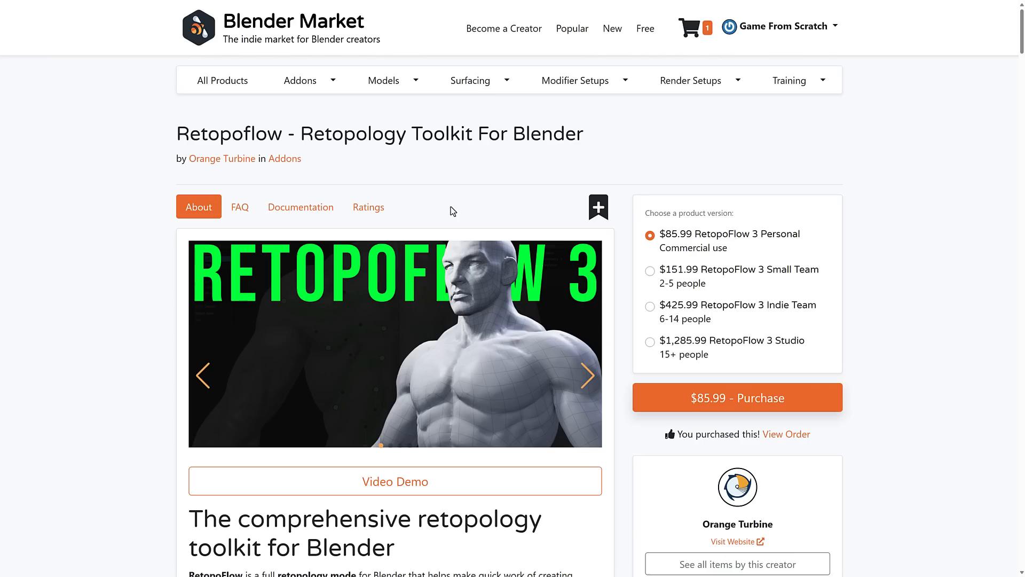
scroll(603, 209, "down", 15)
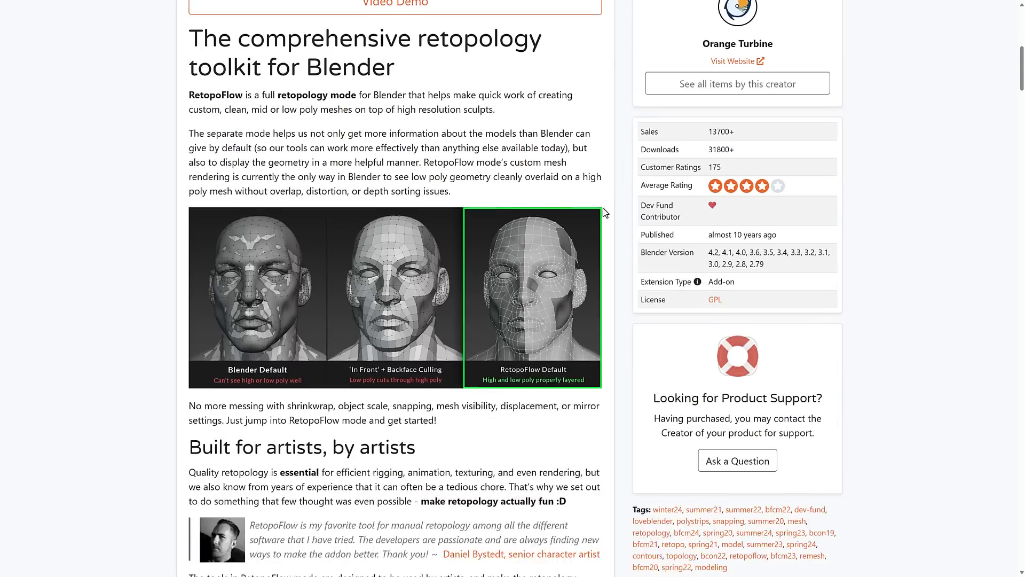
scroll(603, 210, "down", 3)
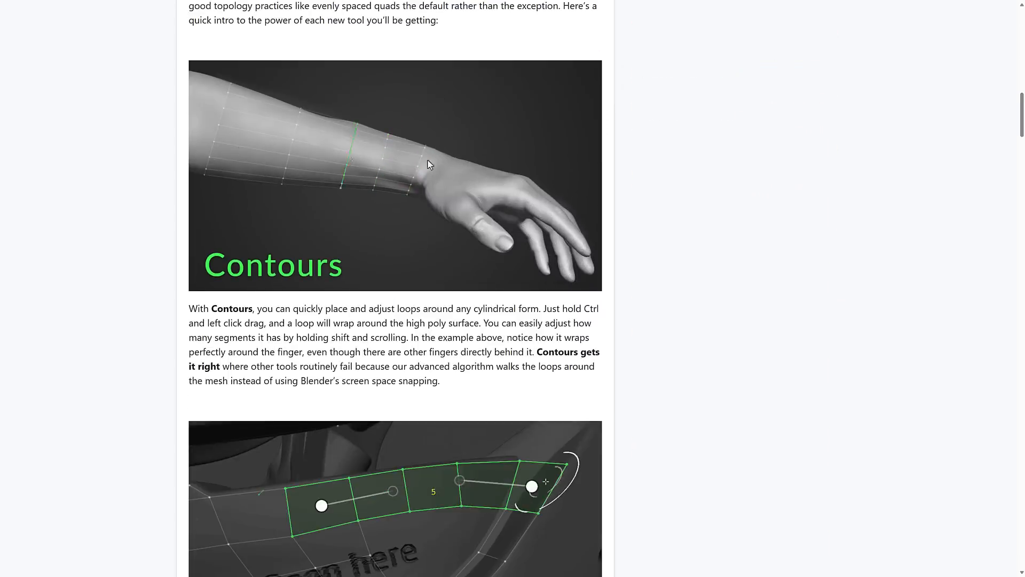
scroll(368, 245, "down", 7)
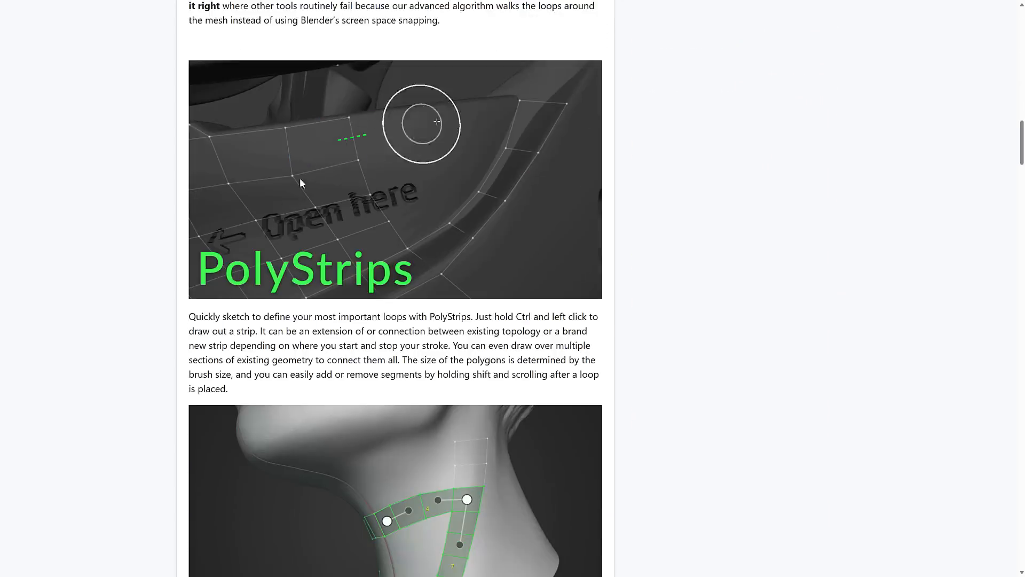
scroll(509, 205, "down", 5)
scroll(509, 208, "down", 4)
scroll(389, 87, "up", 2)
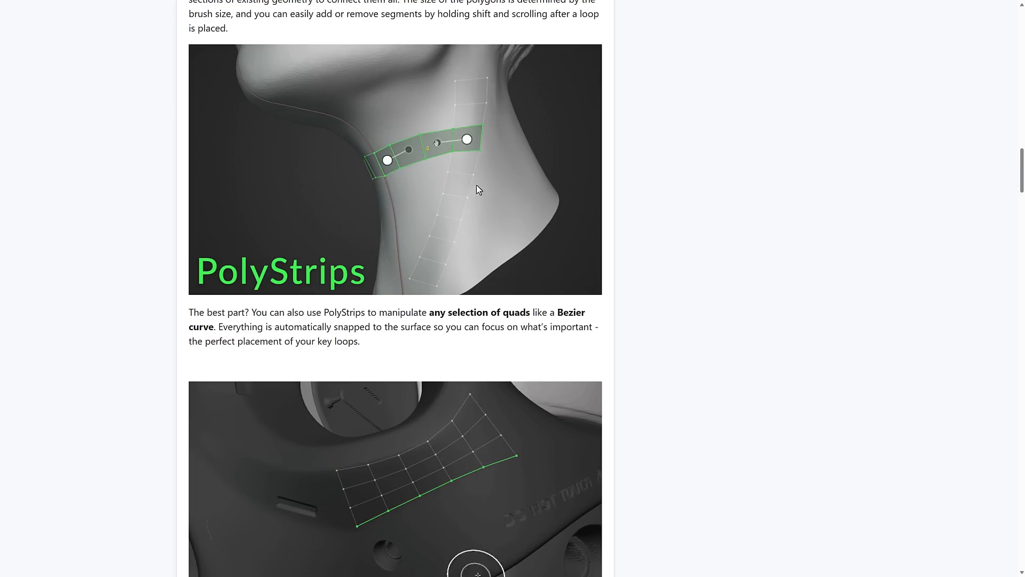
scroll(544, 235, "down", 4)
scroll(544, 231, "down", 2)
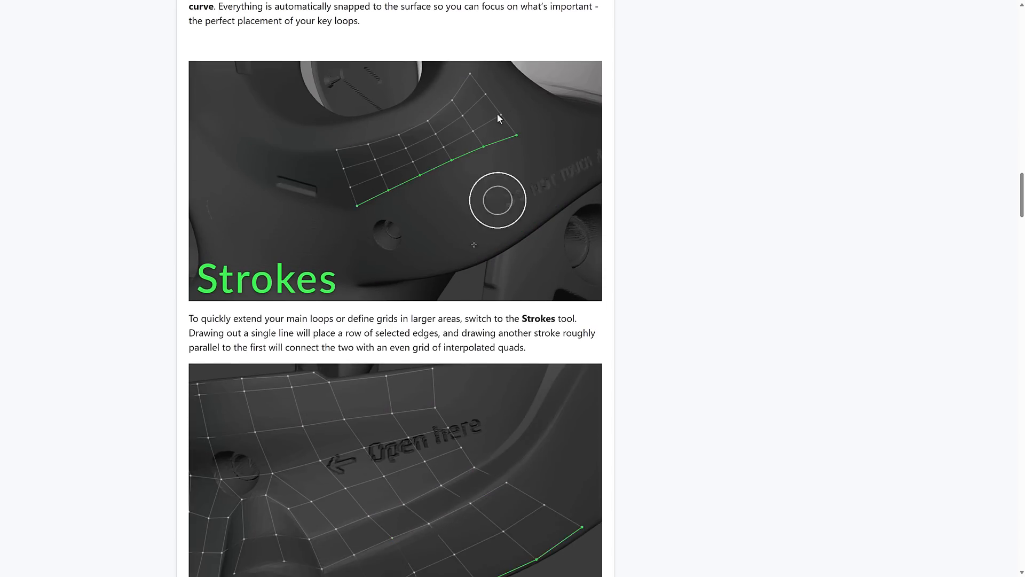
scroll(475, 217, "down", 5)
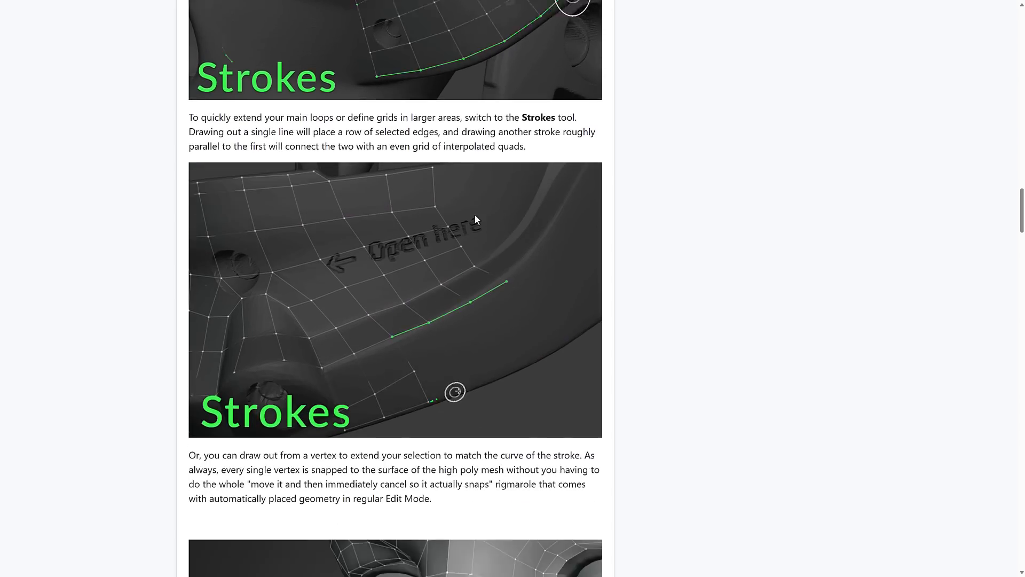
- Read the product page's descriptions of the PolyPen, Knife, Relax, Tweak, Patches and Loops tools
scroll(231, 315, "down", 7)
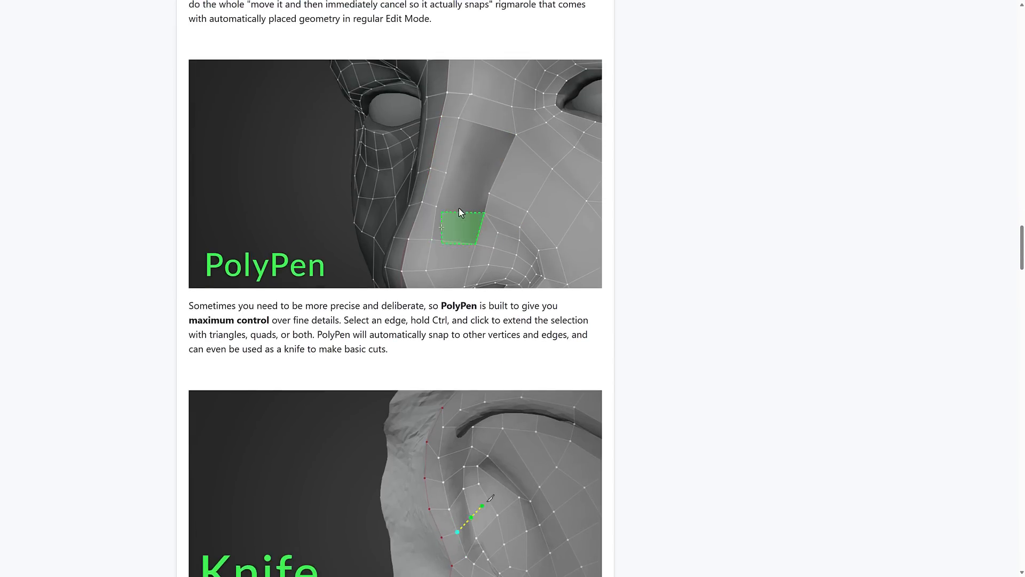
scroll(256, 205, "down", 5)
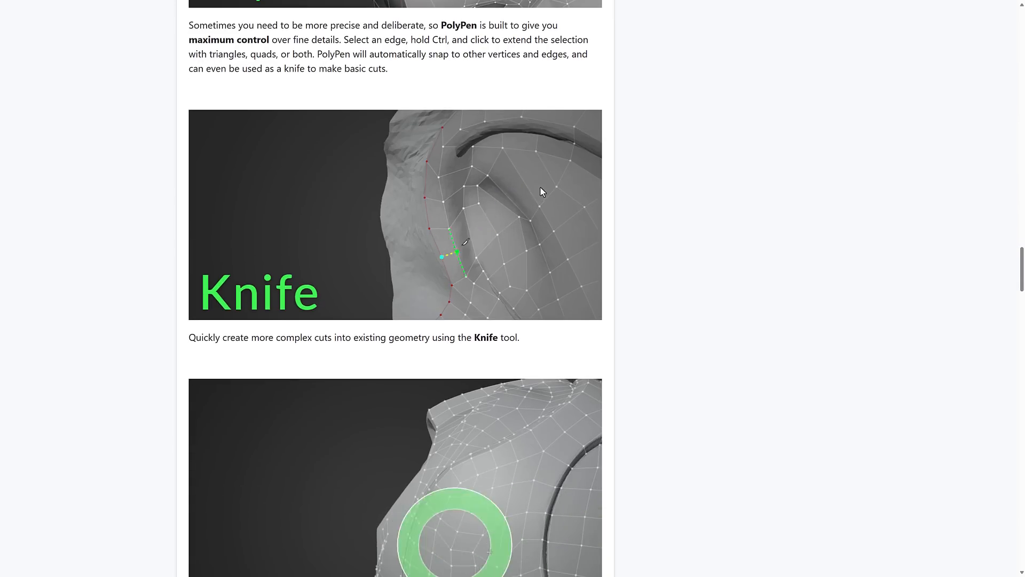
scroll(540, 187, "down", 2)
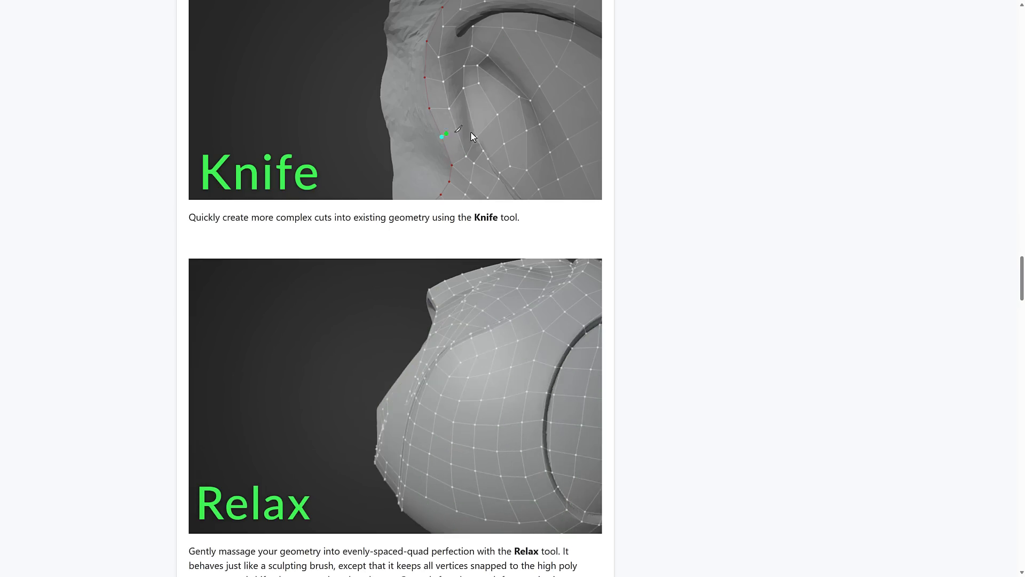
scroll(471, 133, "down", 3)
scroll(473, 136, "down", 3)
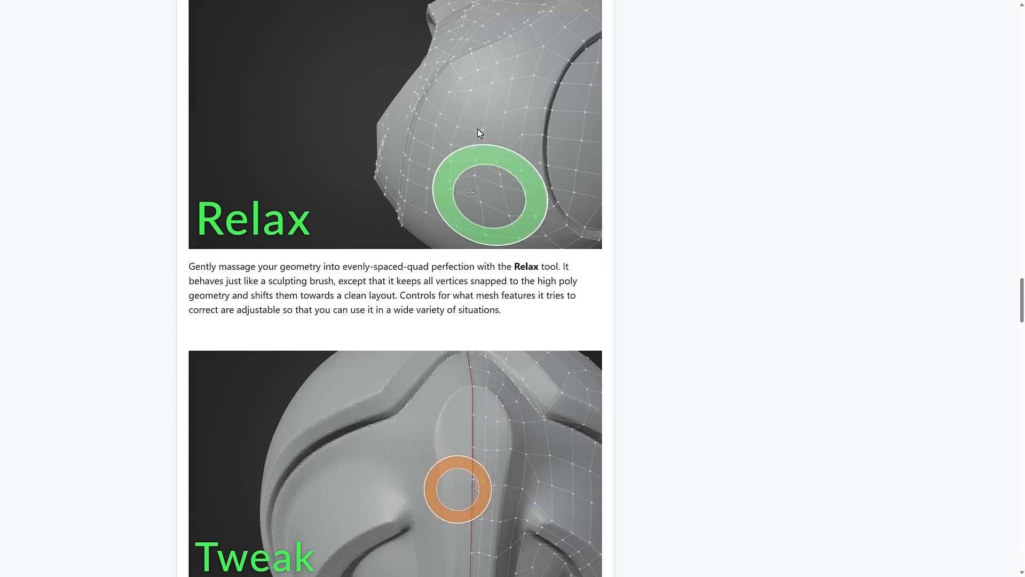
scroll(552, 80, "down", 7)
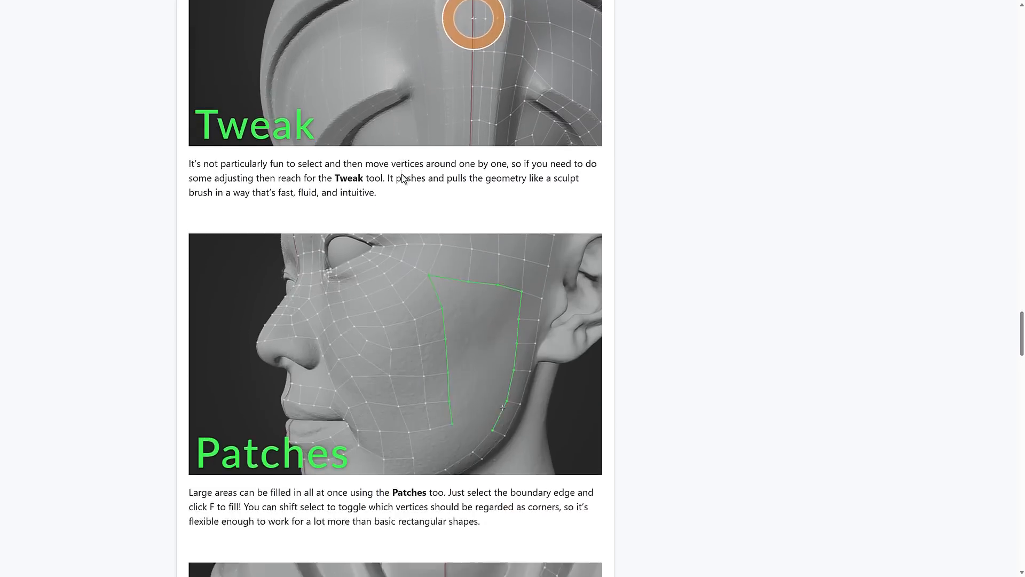
scroll(487, 172, "down", 5)
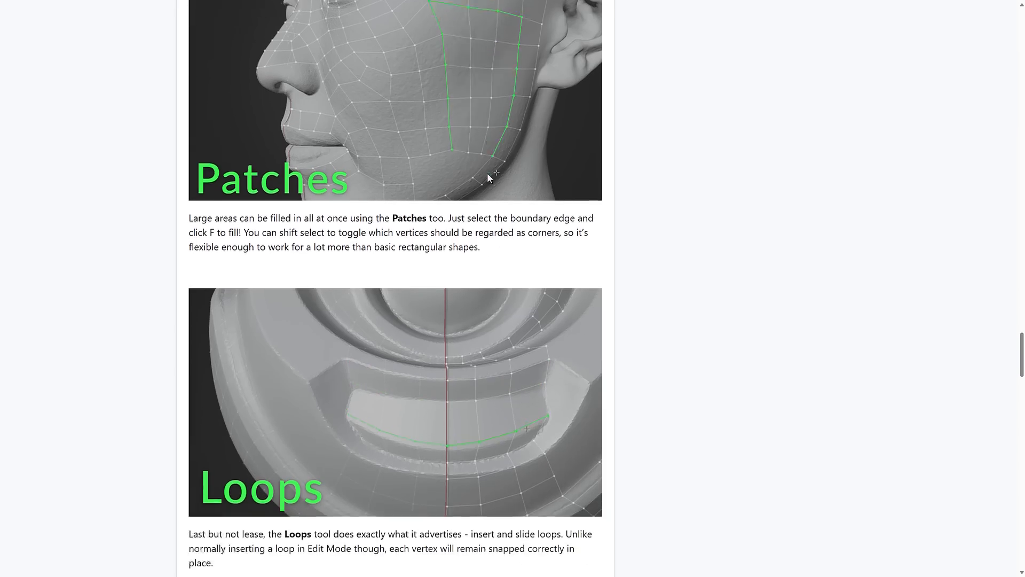
scroll(488, 170, "down", 3)
- Switch to the Humble bundle page and review the 42-item tier, from Retopoflow at its start to the Blender To Godot 4 Pipeline Addon
scroll(670, 209, "up", 20)
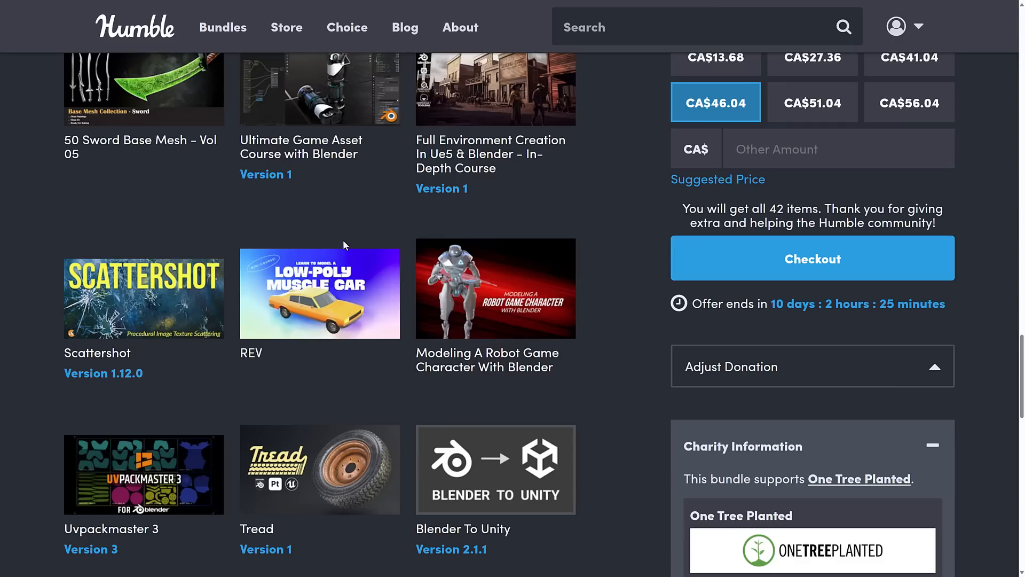
scroll(393, 241, "up", 7)
scroll(393, 242, "up", 10)
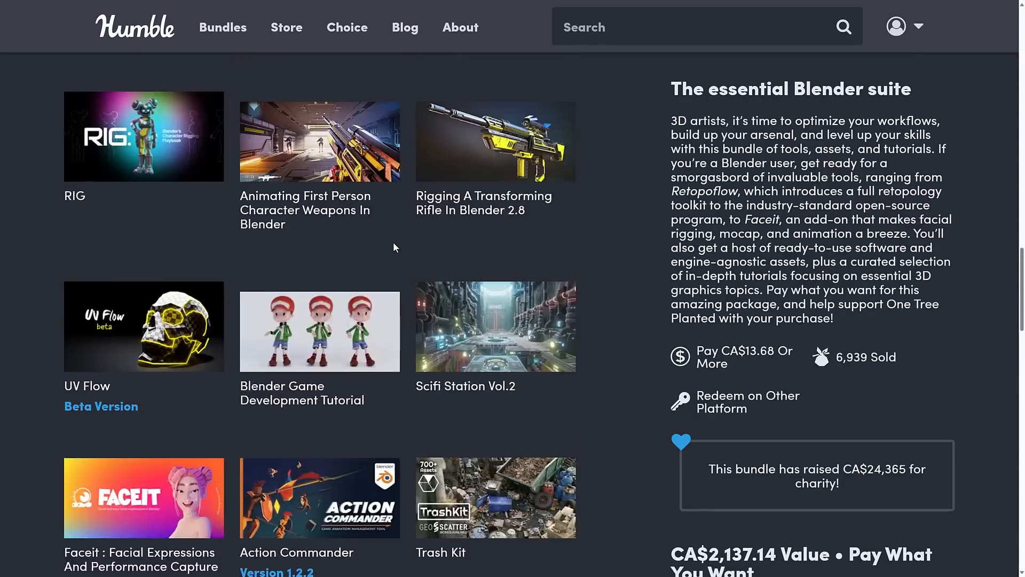
scroll(394, 245, "up", 8)
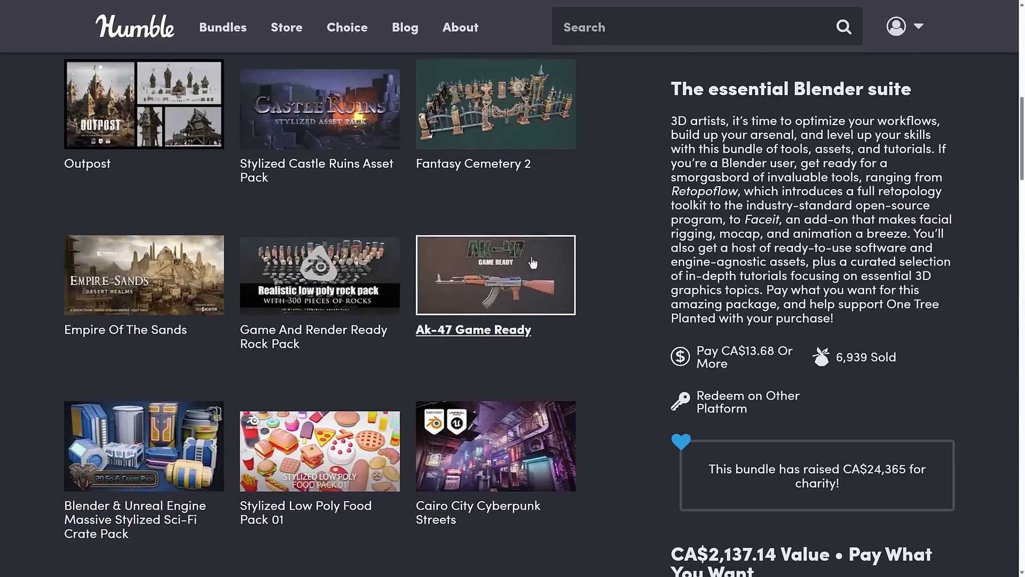
scroll(581, 267, "up", 5)
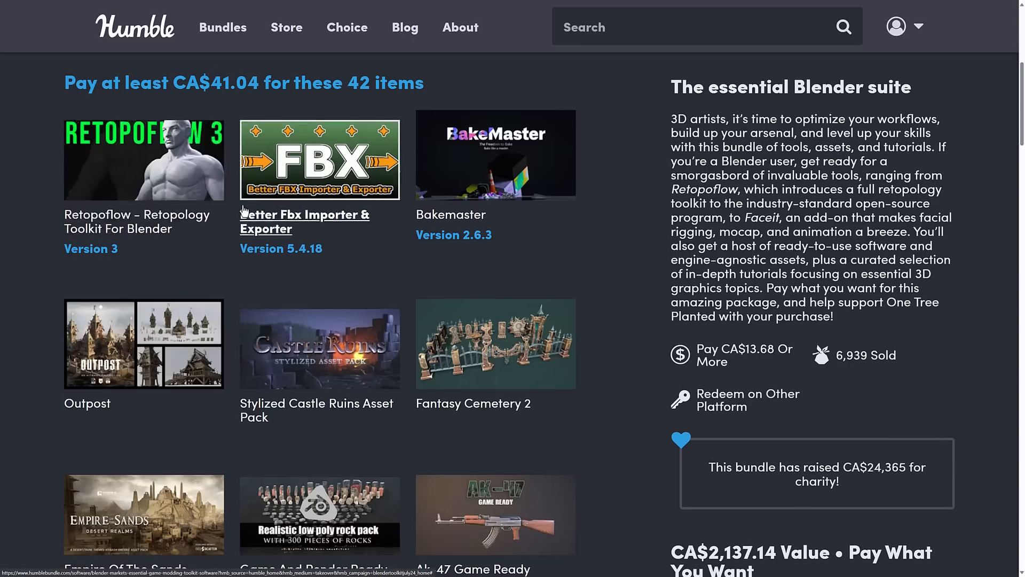
scroll(245, 211, "down", 10)
scroll(299, 233, "down", 10)
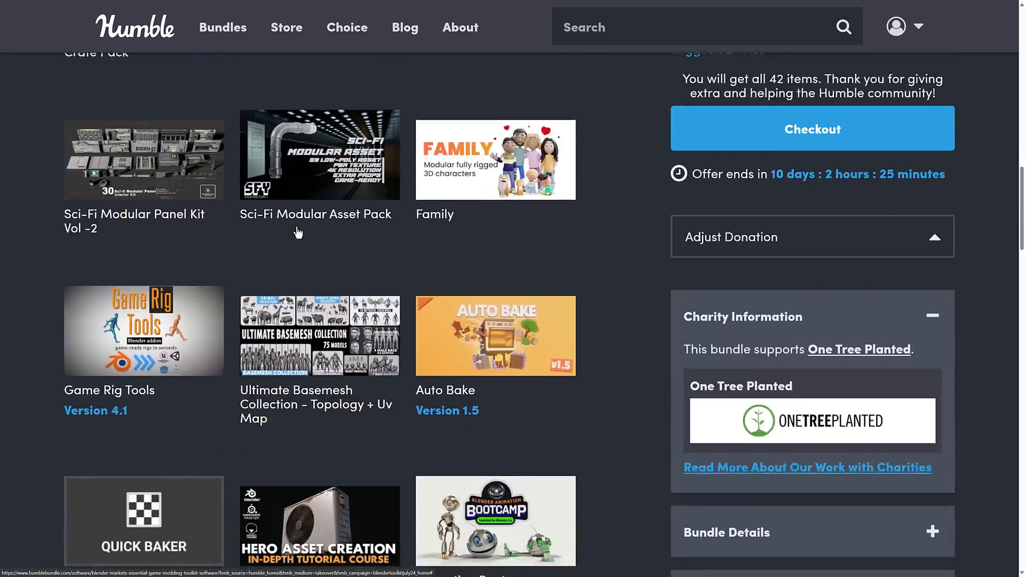
scroll(404, 265, "down", 20)
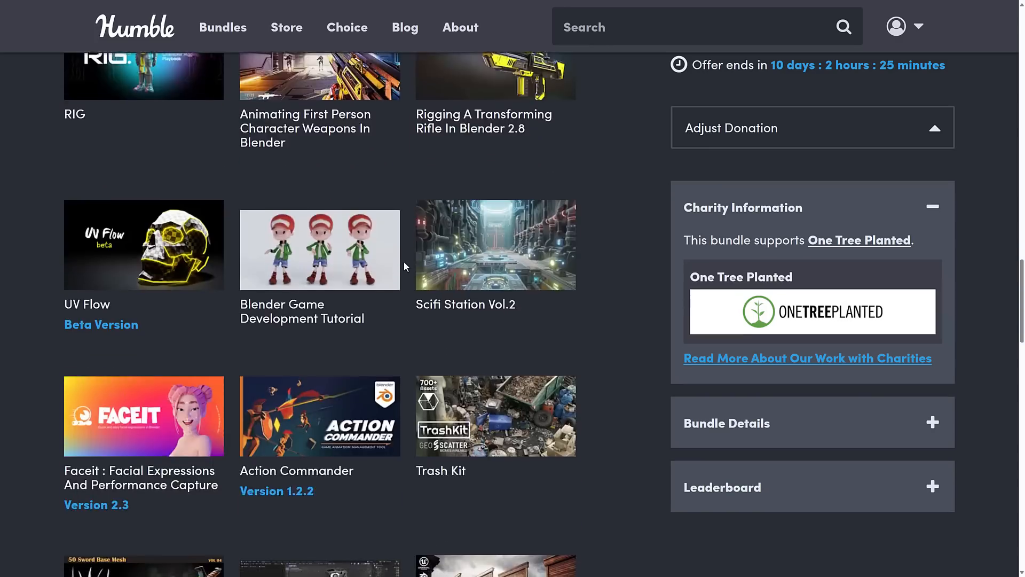
scroll(404, 262, "down", 1)
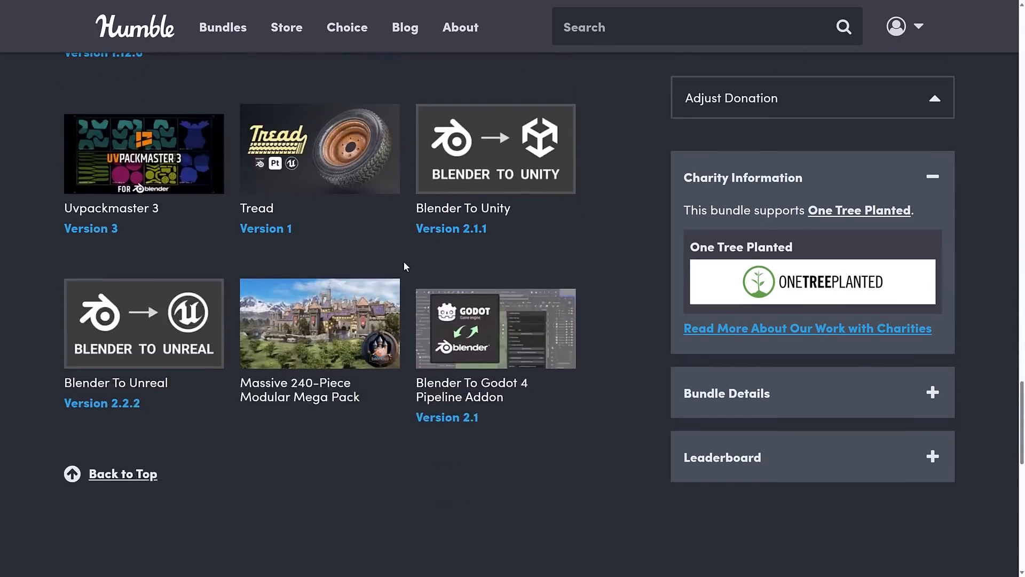
- Examine the bundle's exporters, Faceit, tutorial courses, baking tools and asset packs, working back to the Retopoflow entry
scroll(404, 263, "up", 1)
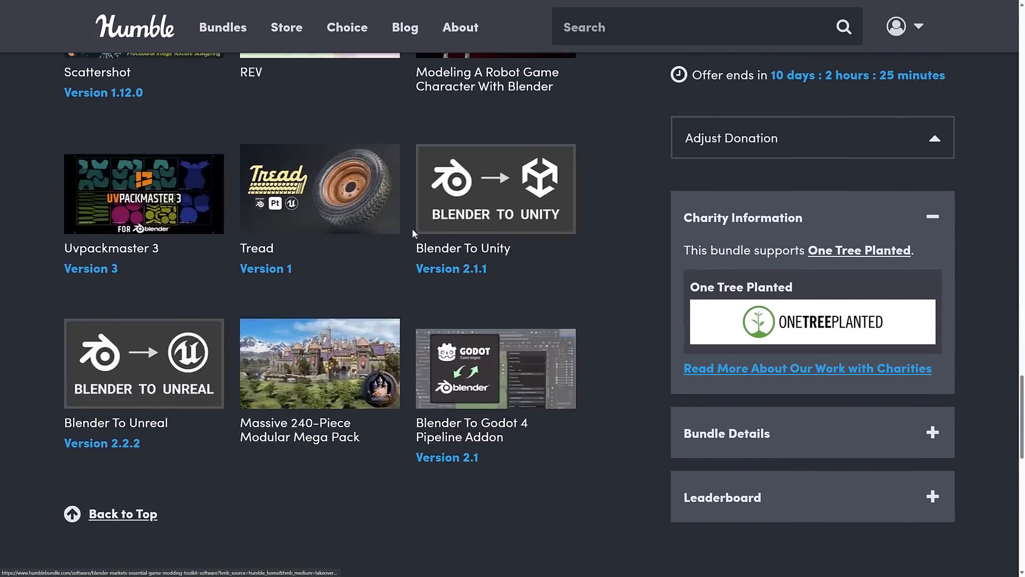
scroll(431, 283, "up", 6)
scroll(432, 283, "up", 3)
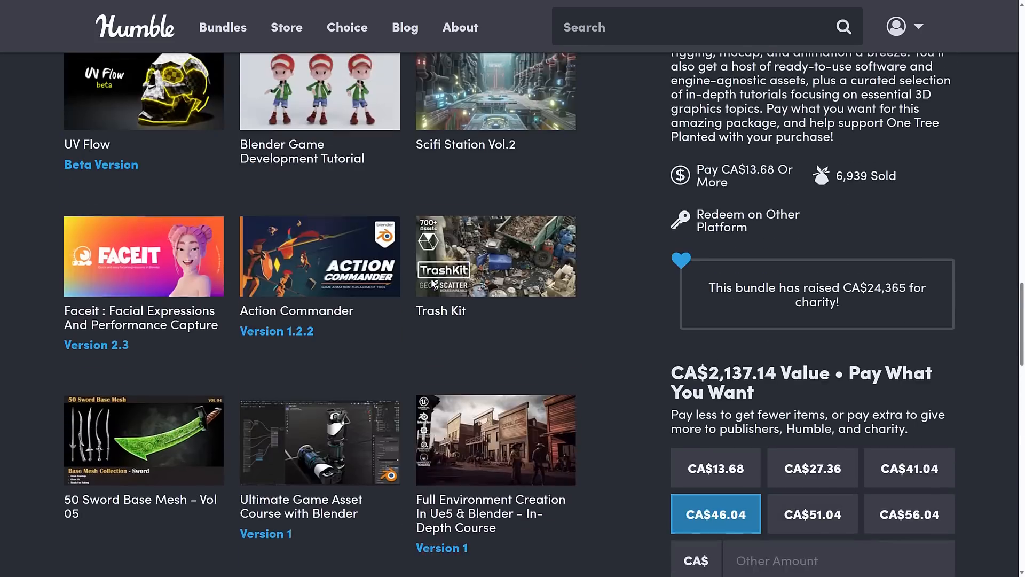
scroll(432, 283, "up", 4)
scroll(433, 283, "down", 4)
scroll(432, 283, "down", 3)
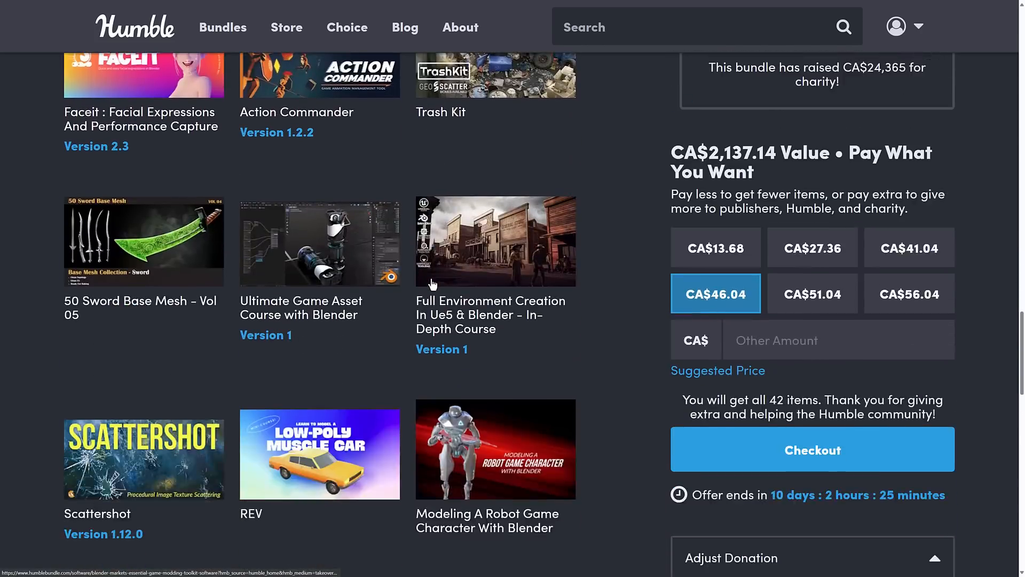
scroll(156, 194, "up", 2)
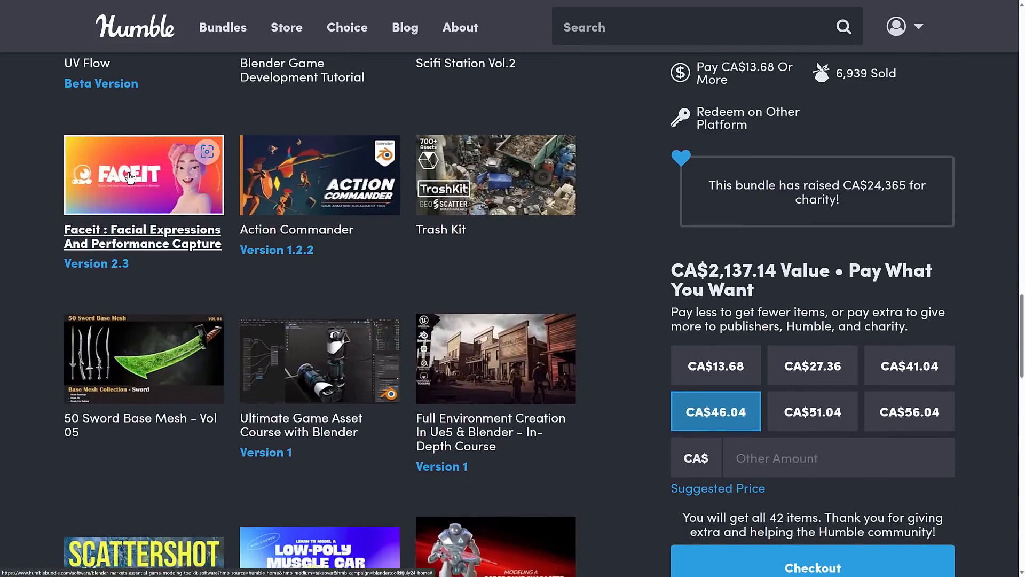
scroll(119, 169, "down", 6)
scroll(112, 387, "up", 13)
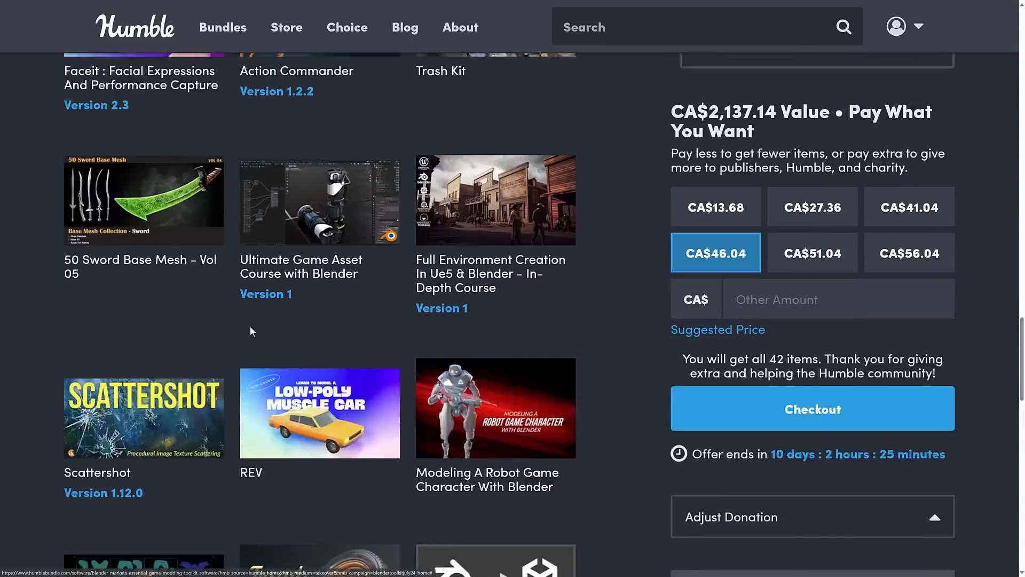
scroll(379, 260, "up", 8)
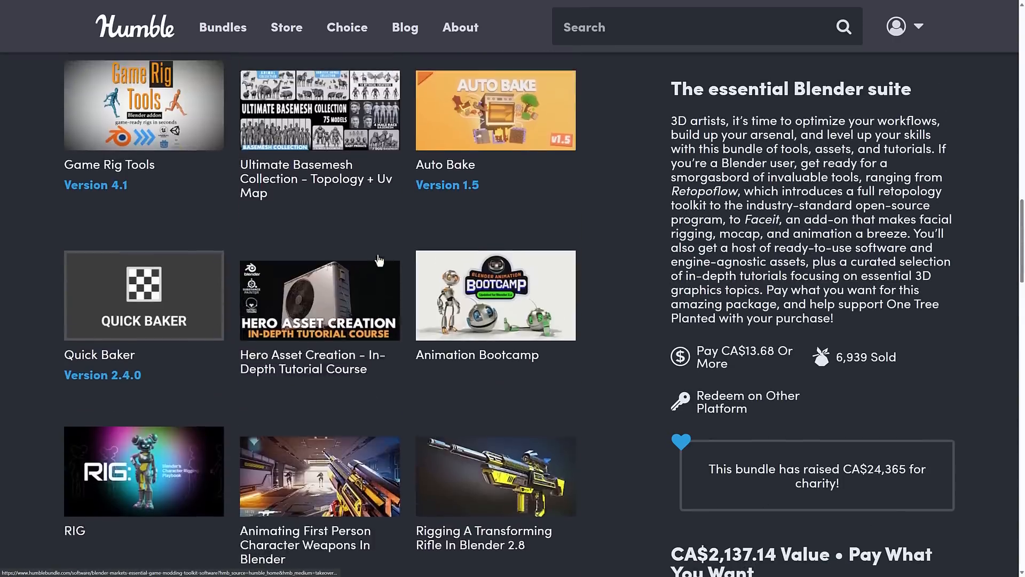
scroll(507, 355, "up", 8)
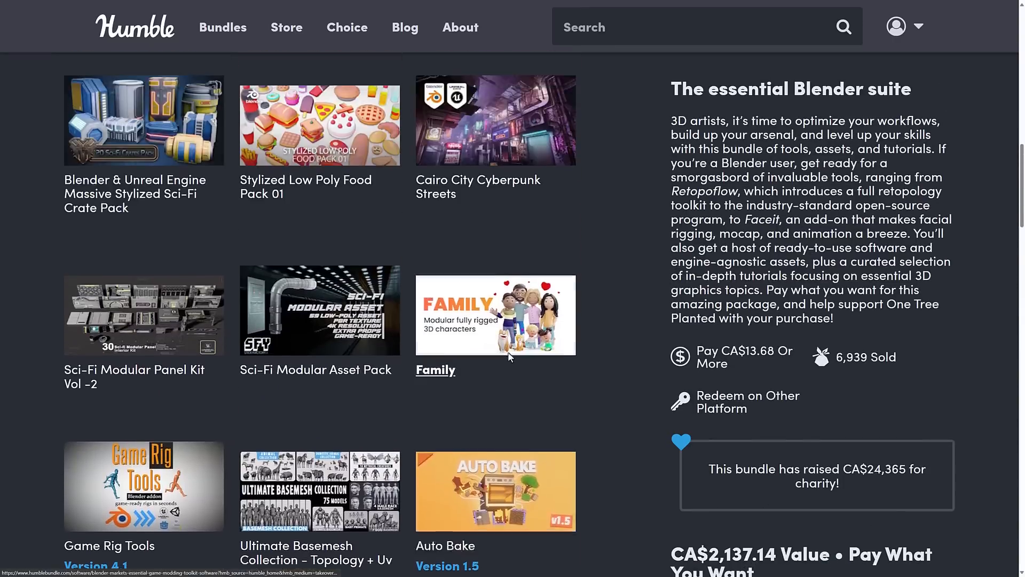
scroll(508, 351, "up", 4)
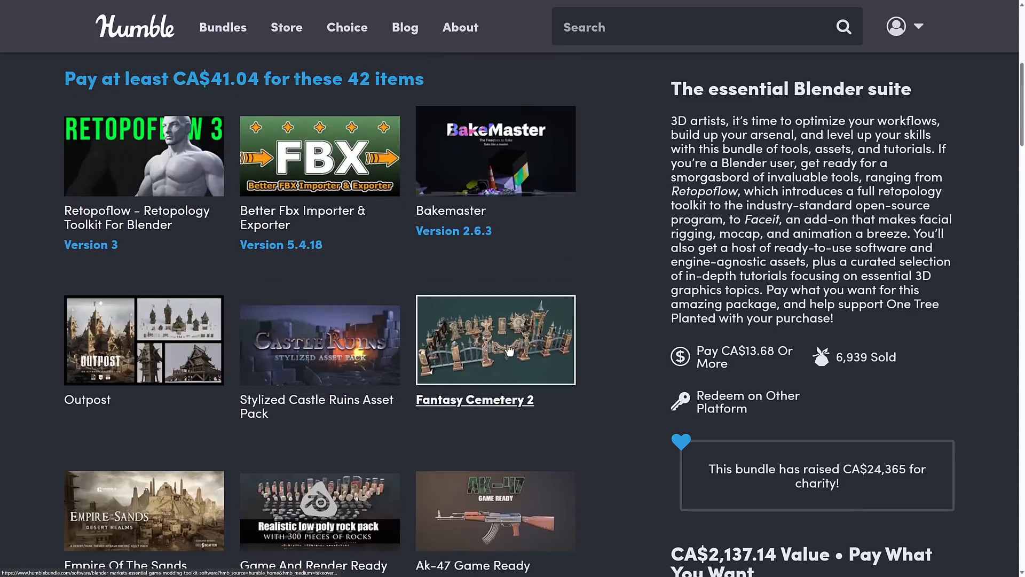
- Examine the bundle's charity and pricing details and go through the full item list once more
scroll(613, 370, "down", 2)
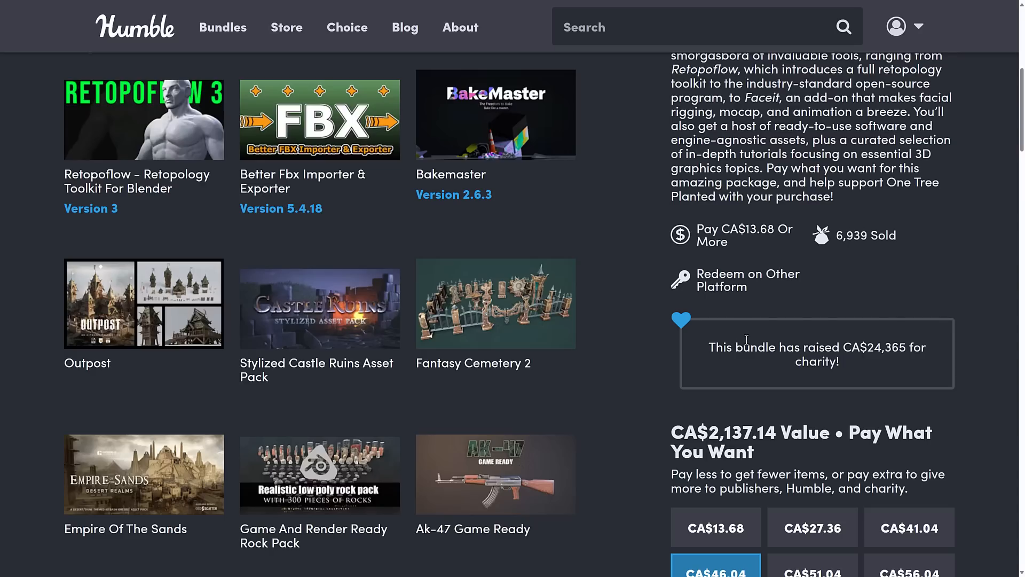
scroll(633, 361, "down", 10)
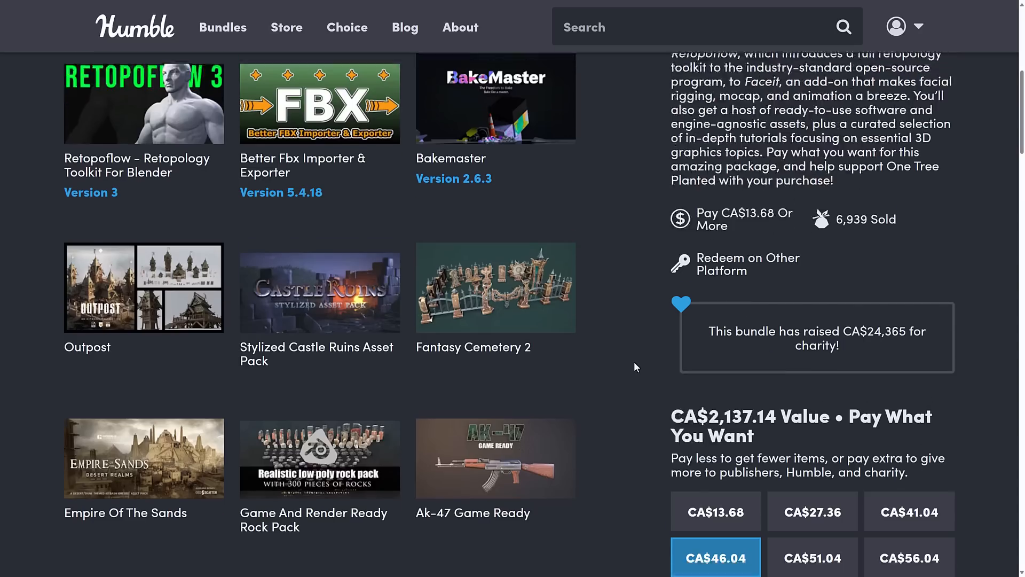
scroll(635, 363, "down", 15)
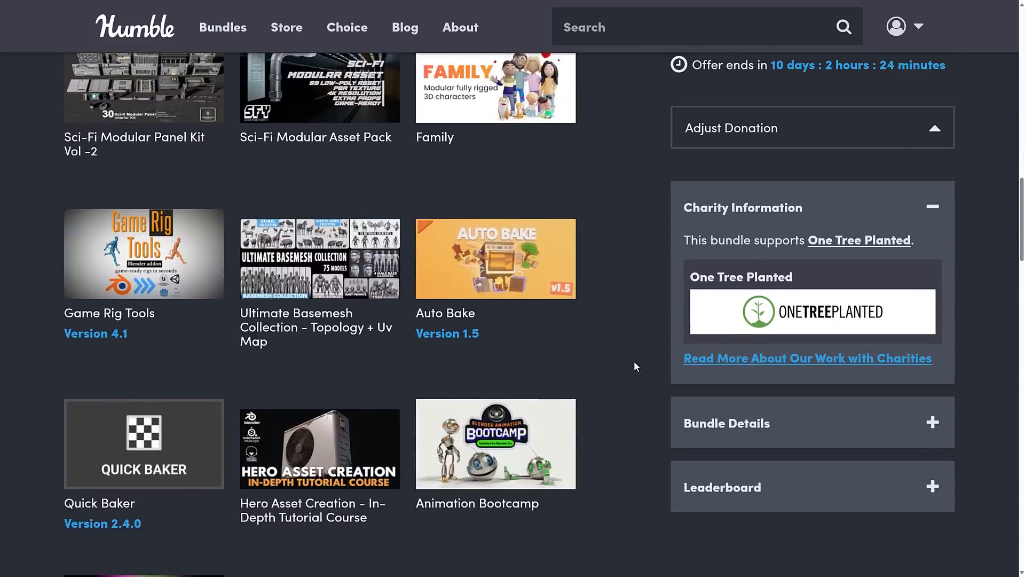
scroll(633, 360, "down", 14)
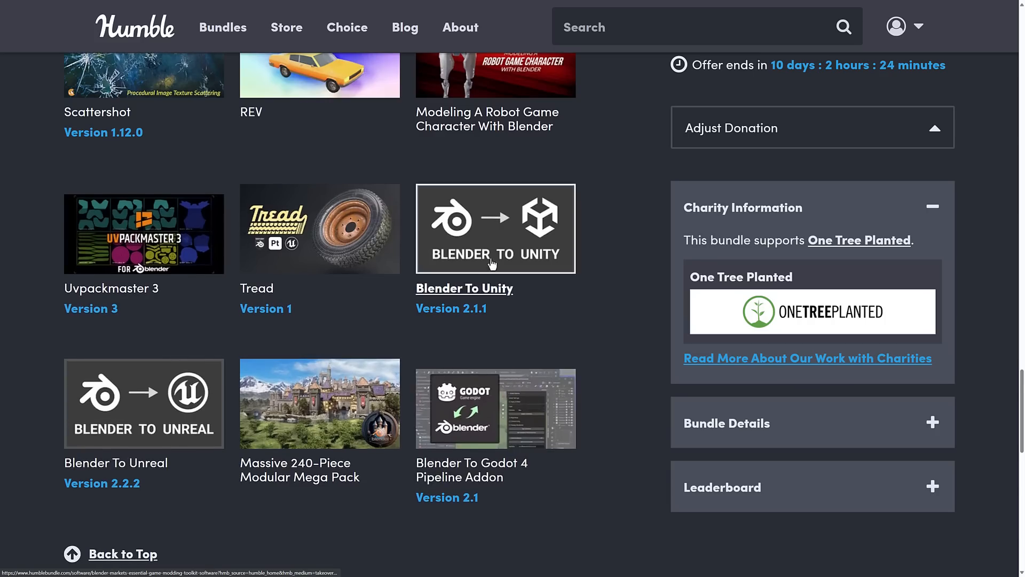
scroll(631, 318, "up", 20)
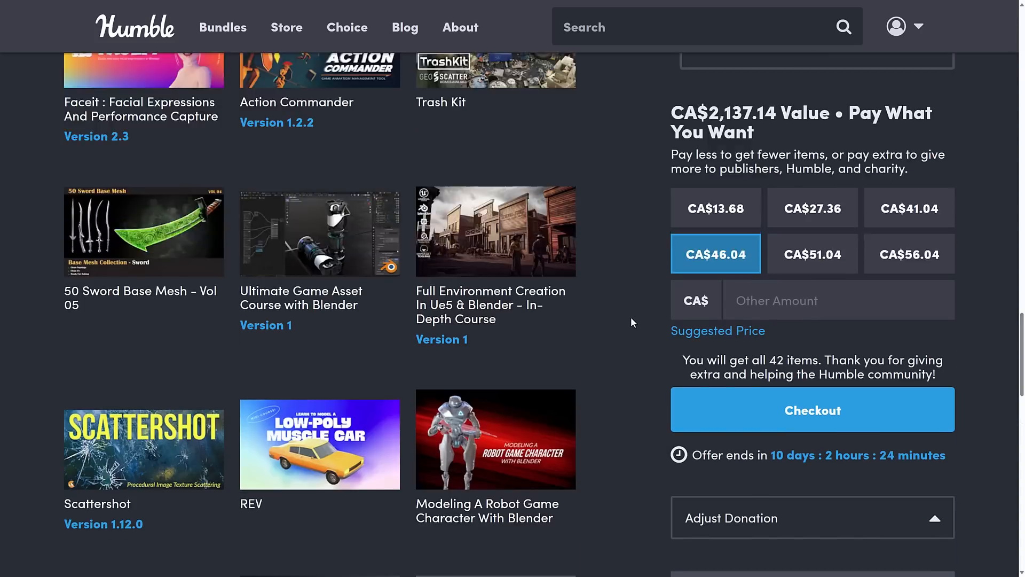
scroll(631, 317, "up", 12)
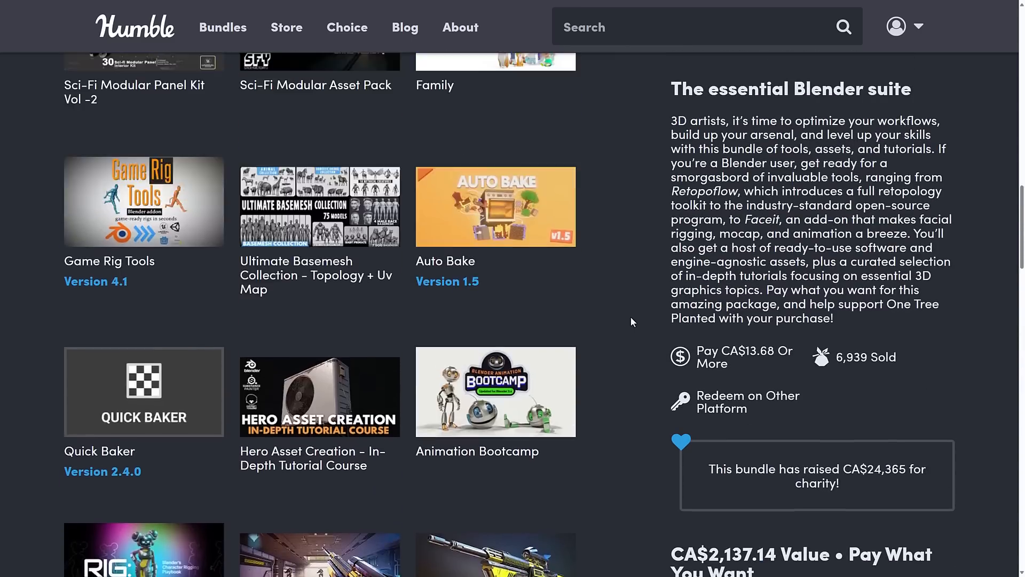
scroll(630, 316, "up", 8)
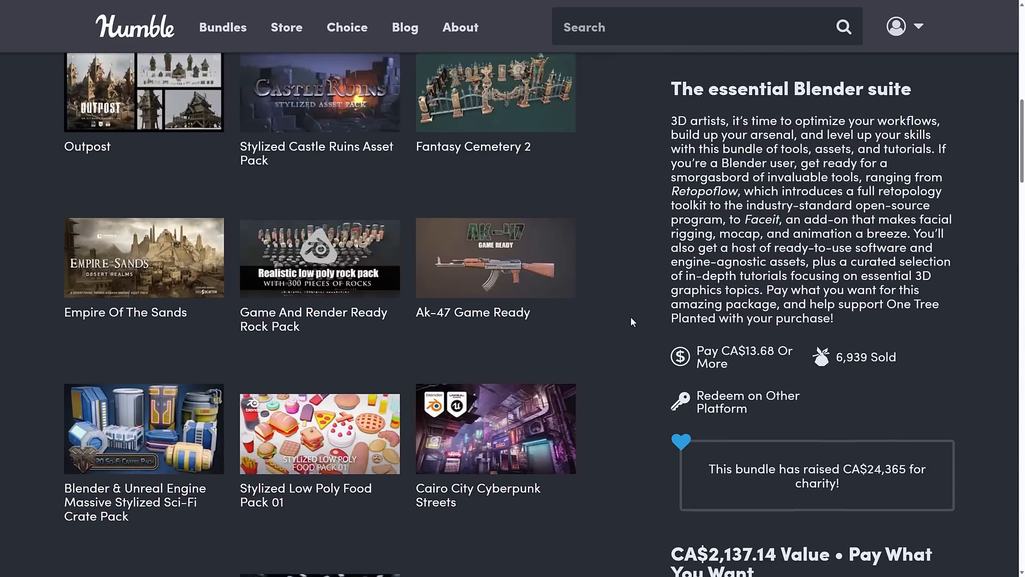